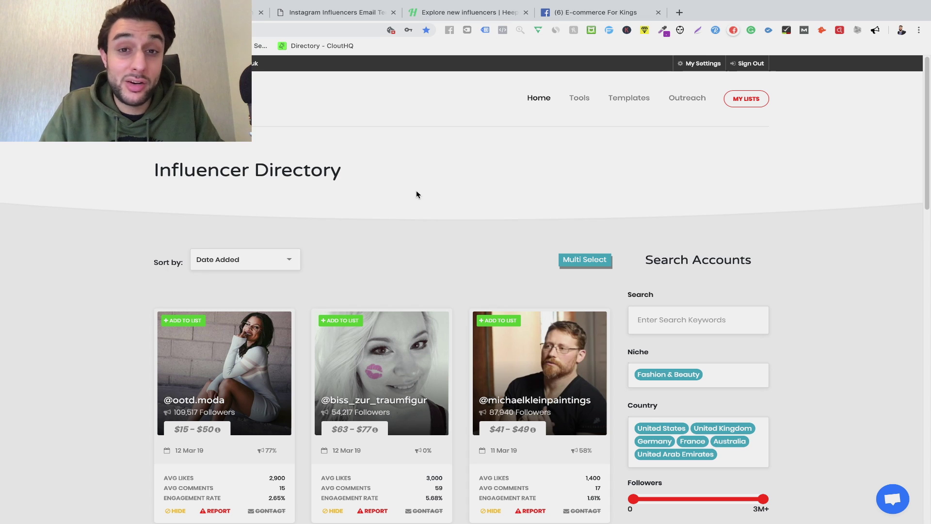
Search the directory for Fashion & Beauty accounts in the United States, United Kingdom, Germany, France, Australia and United Arab Emirates.
scroll(556, 156, "down", 2)
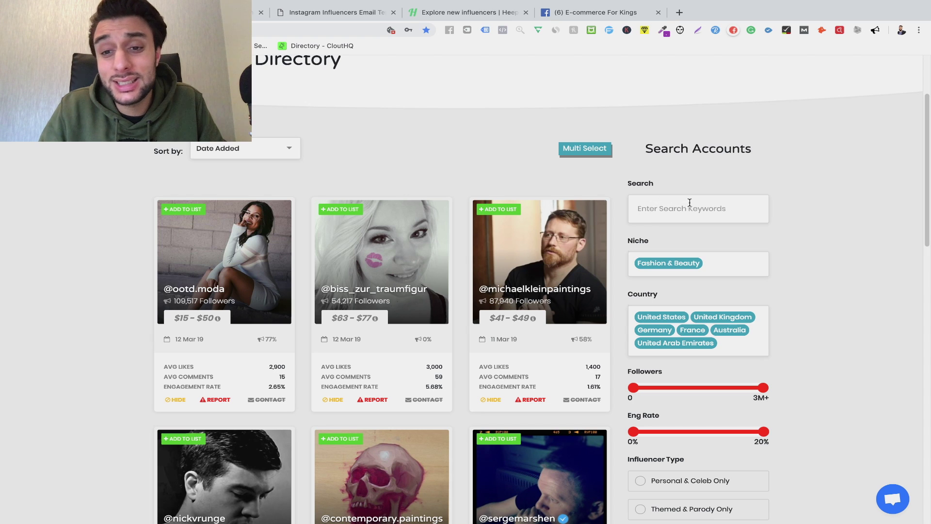
scroll(756, 184, "down", 1)
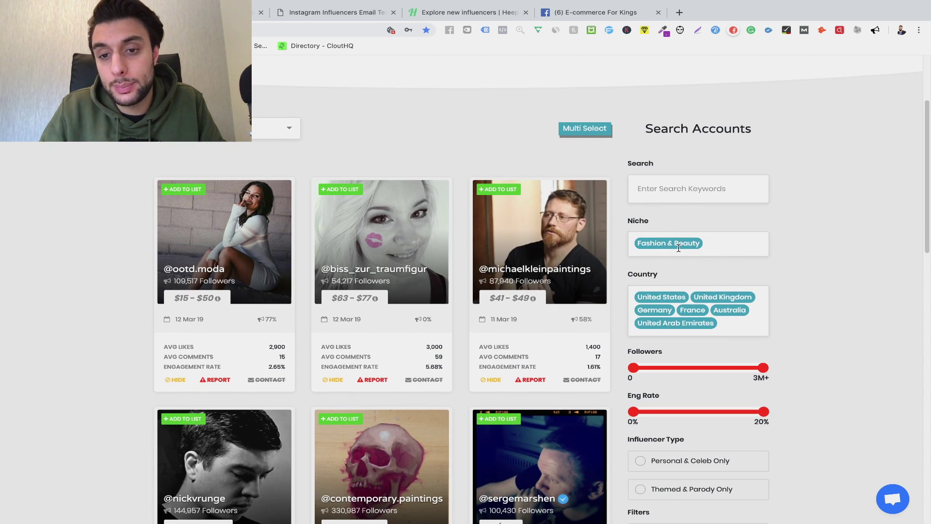
scroll(771, 237, "down", 2)
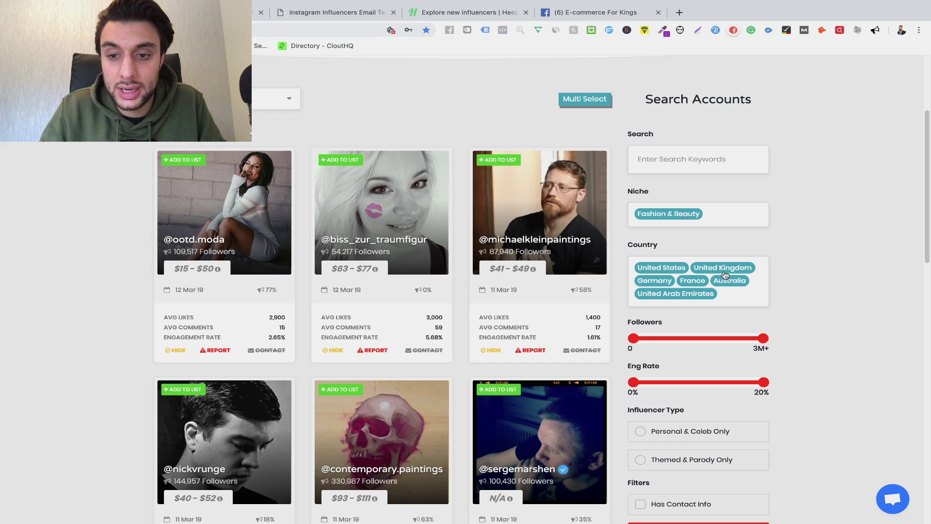
scroll(844, 221, "down", 3)
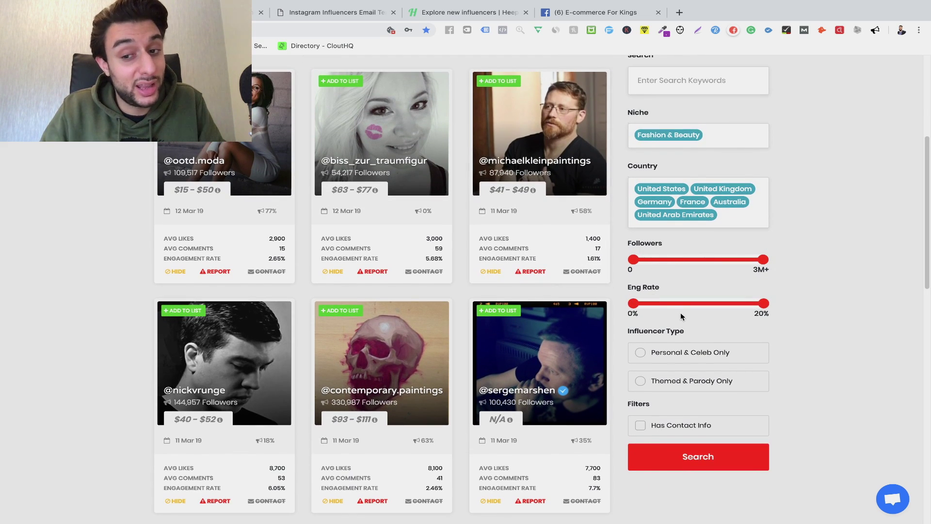
scroll(813, 316, "down", 2)
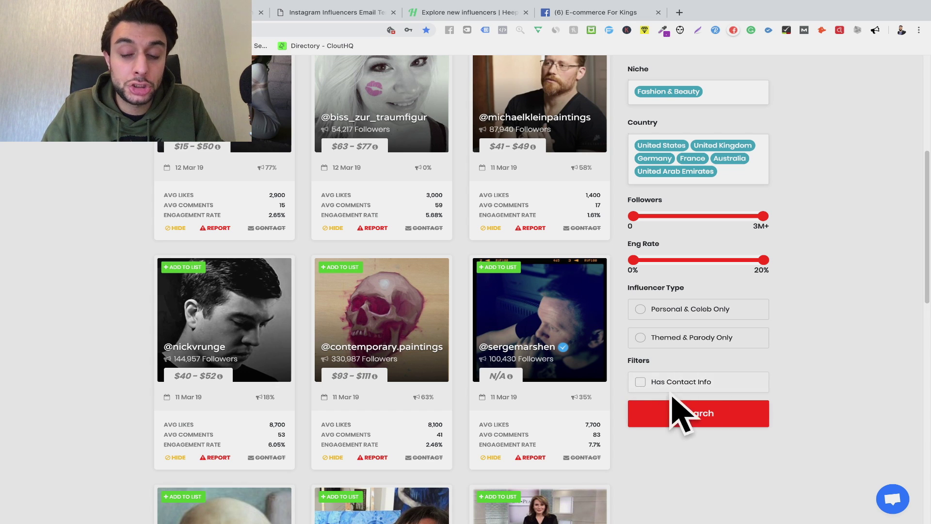
scroll(822, 222, "up", 5)
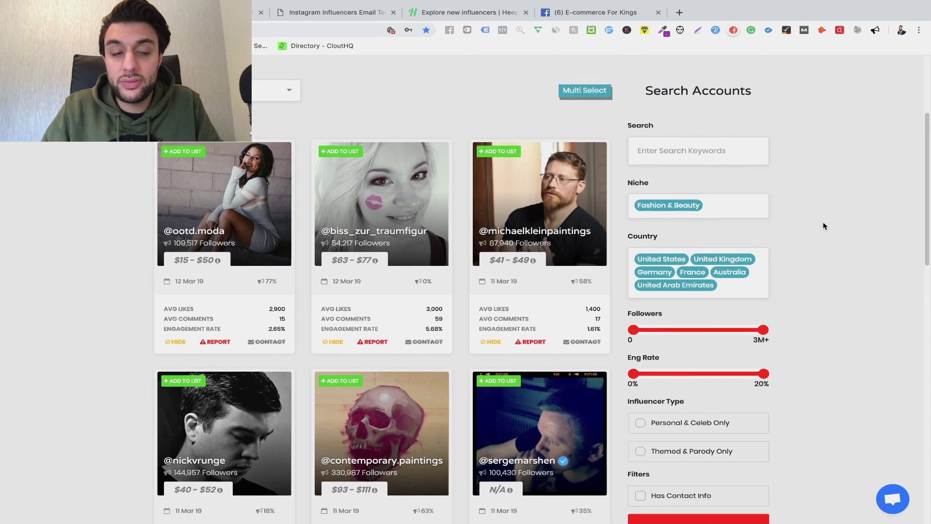
scroll(729, 285, "up", 2)
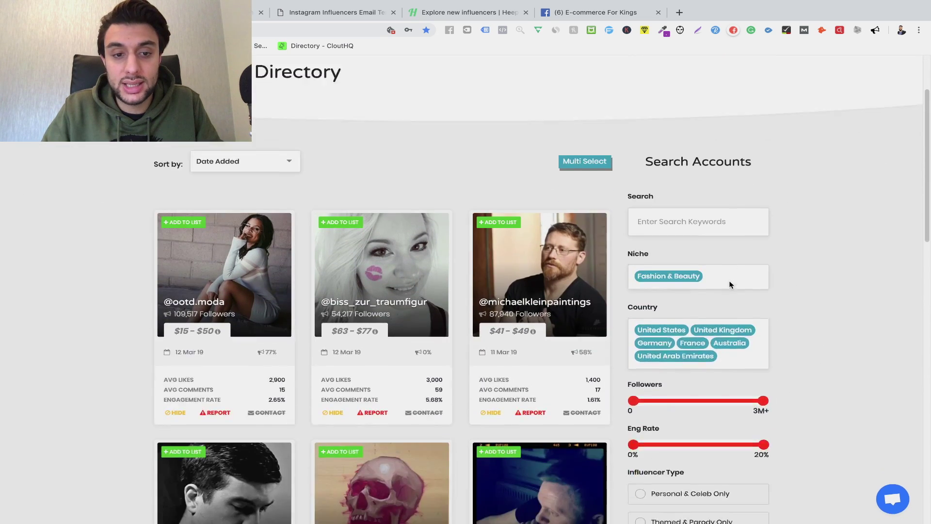
scroll(730, 282, "down", 5)
scroll(729, 281, "down", 2)
left_click(686, 326)
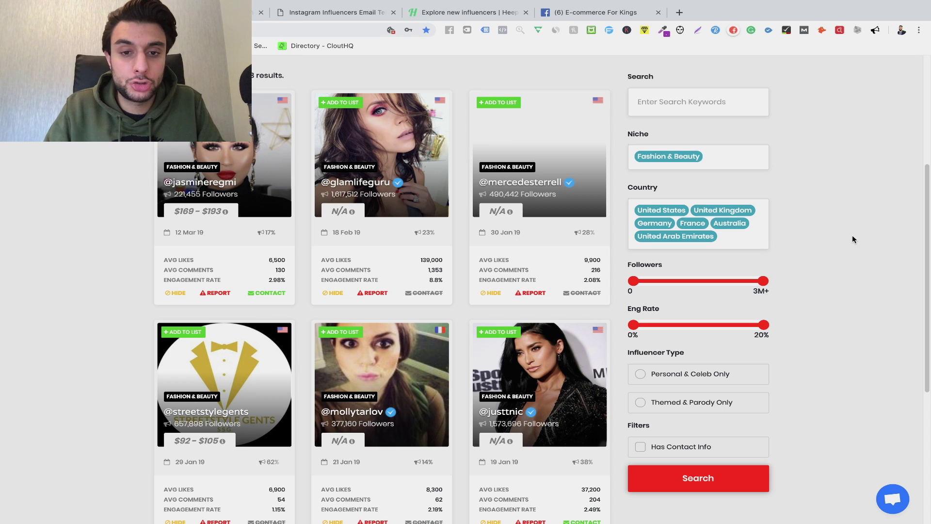
Examine the search result cards for followers, price range, average likes, average comments, engagement rate and contact availability.
scroll(850, 198, "up", 1)
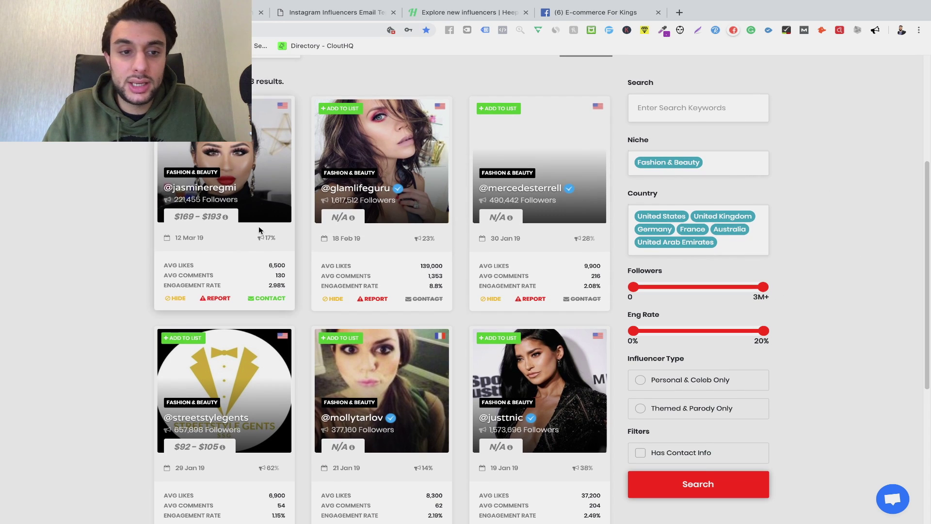
scroll(385, 310, "down", 6)
scroll(385, 310, "up", 10)
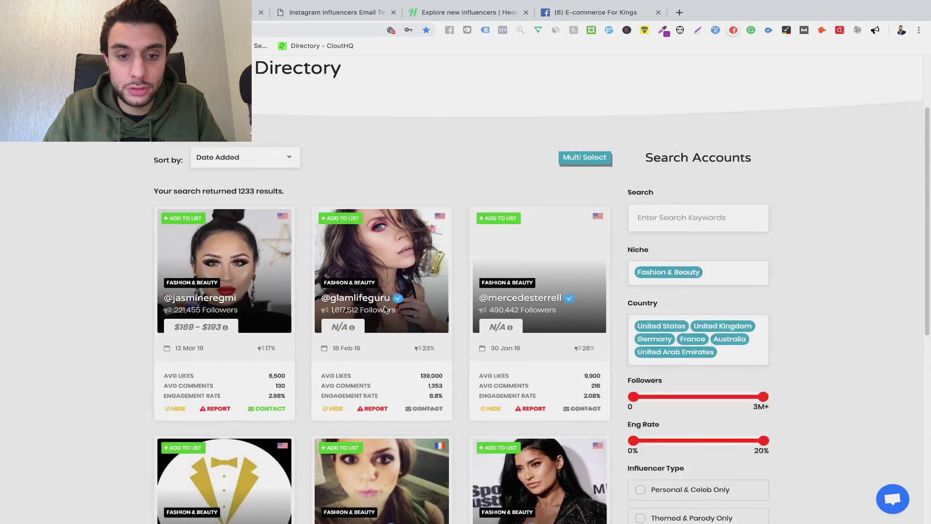
scroll(385, 310, "down", 3)
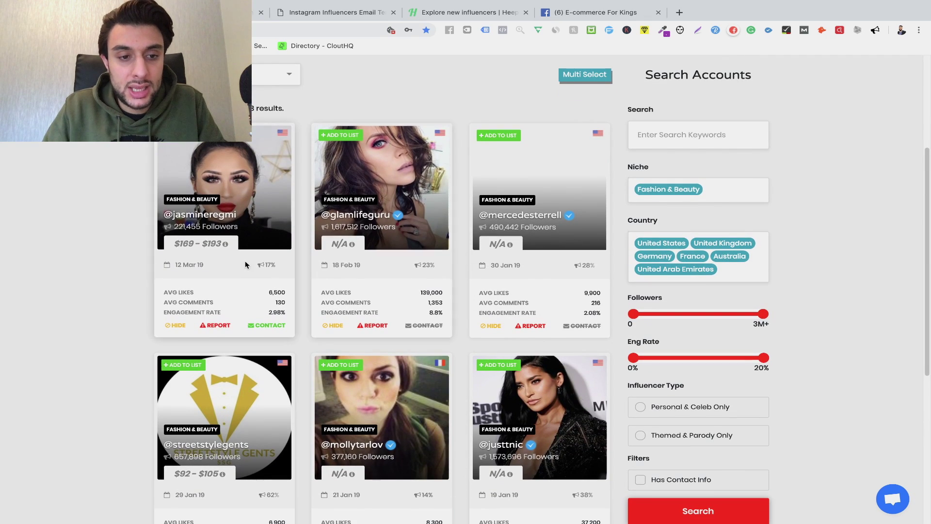
left_click_drag(165, 292, 212, 304)
left_click(211, 305)
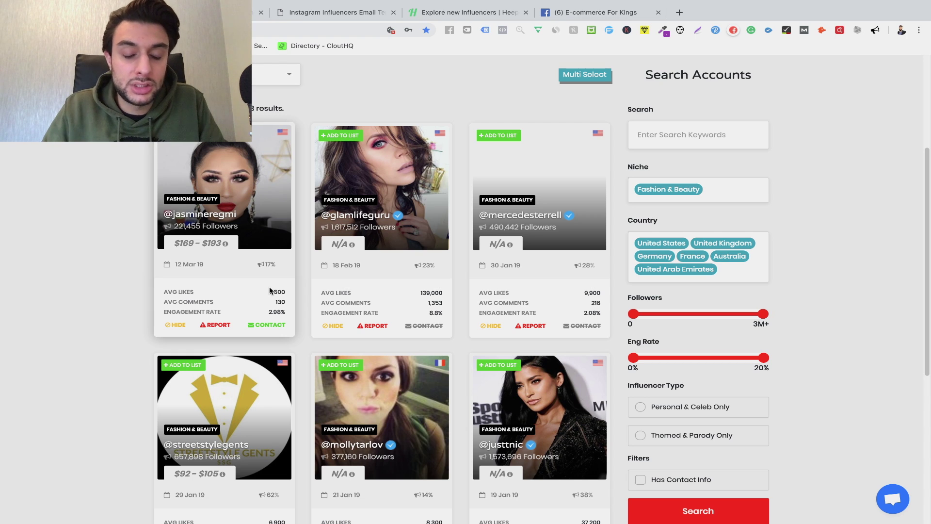
scroll(378, 289, "down", 2)
scroll(379, 290, "down", 2)
scroll(379, 264, "up", 5)
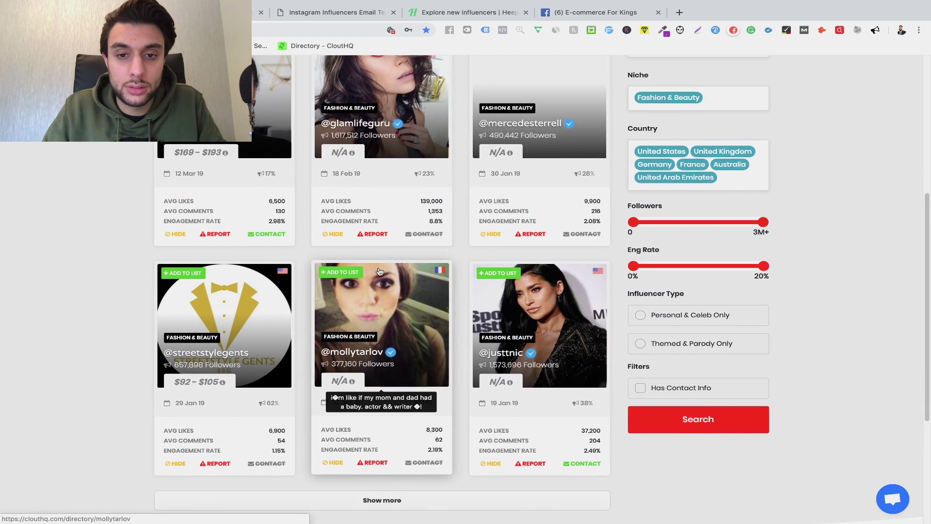
scroll(380, 270, "down", 1)
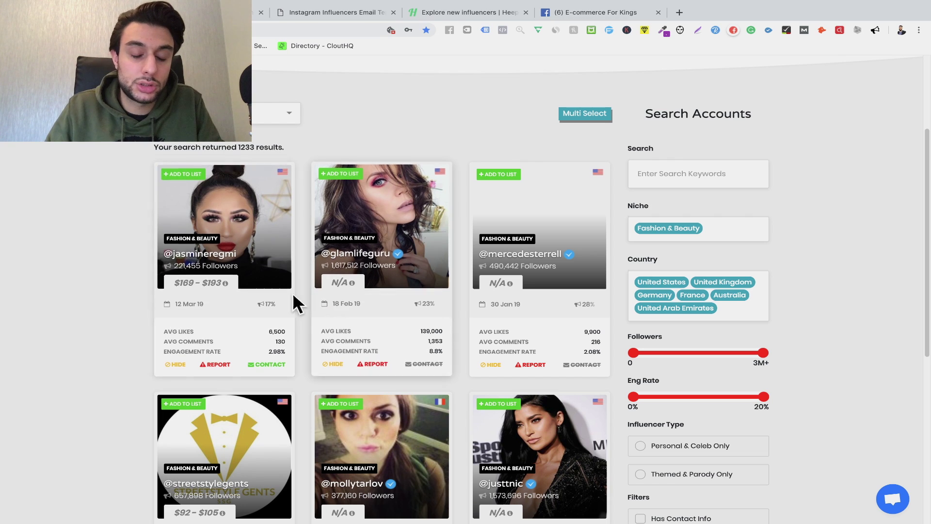
Open the detail page of the first influencer in the search results and bring up the top posts.
mouse_move(266, 274)
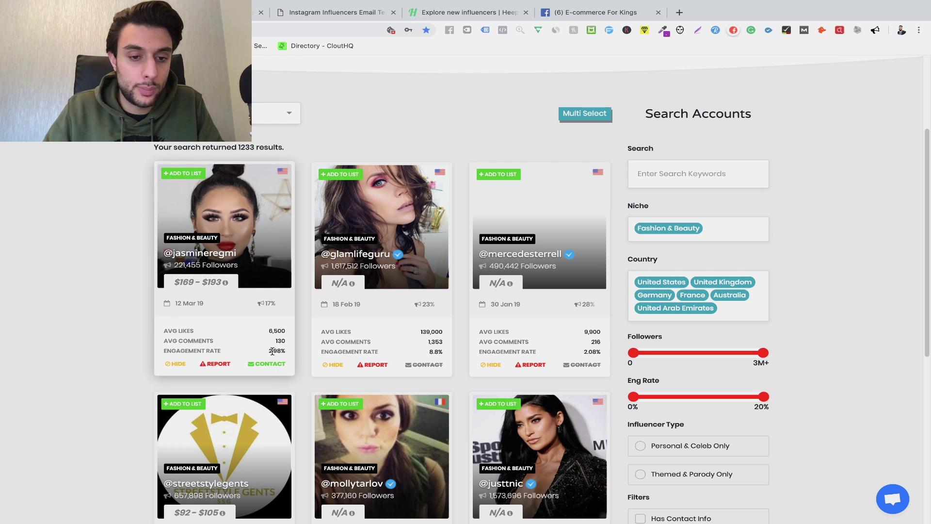
left_click(247, 230)
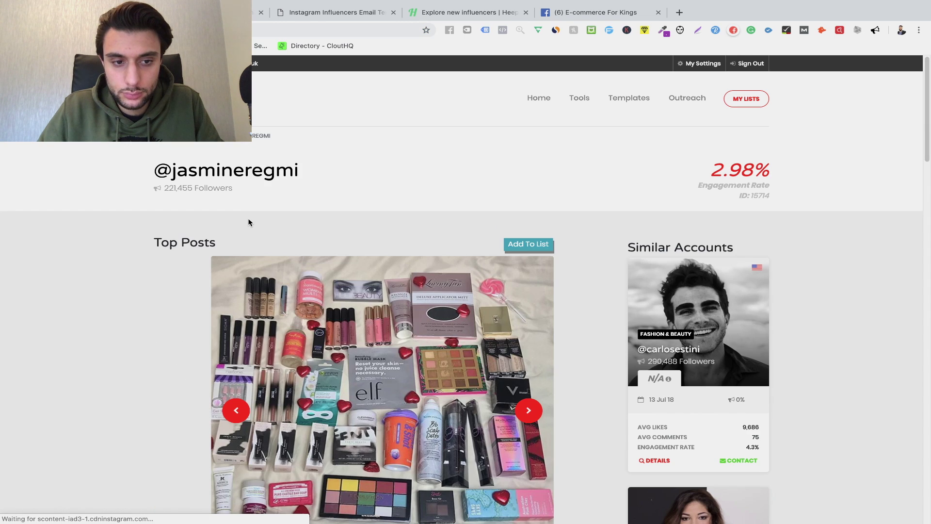
scroll(463, 166, "down", 1)
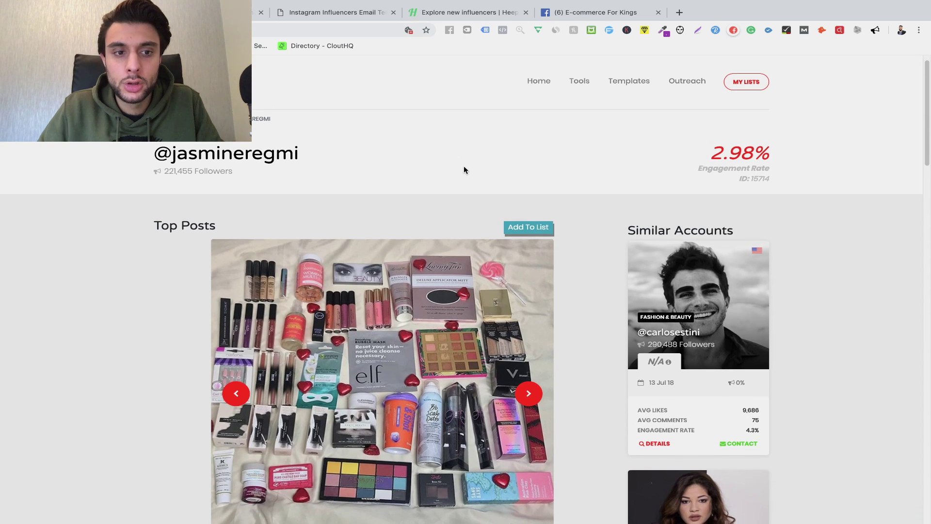
scroll(463, 165, "down", 1)
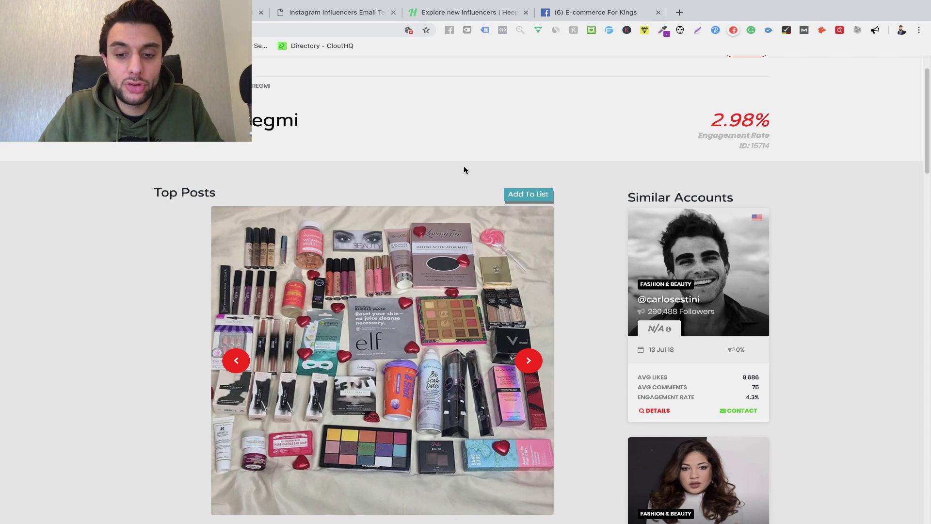
scroll(464, 170, "down", 2)
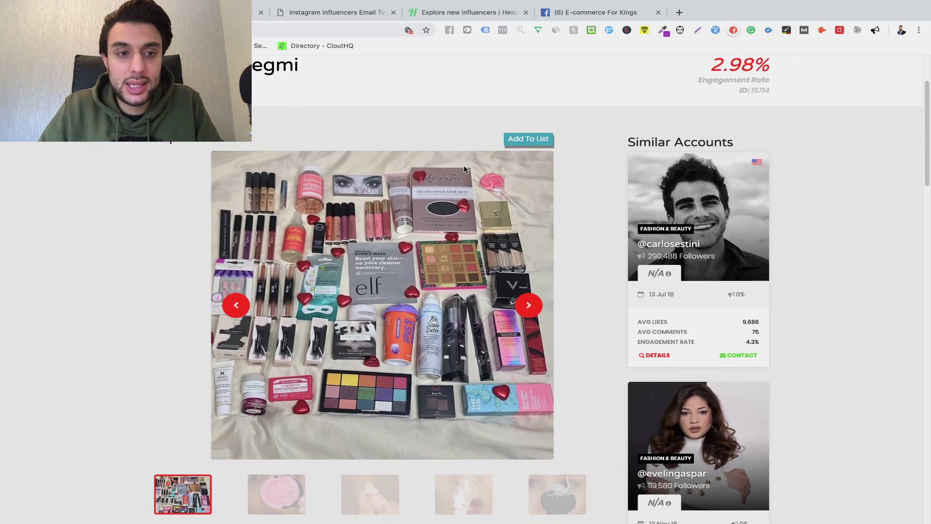
Browse back and forth through the influencer's top post images to judge the content style.
left_click(530, 305)
left_click(530, 306)
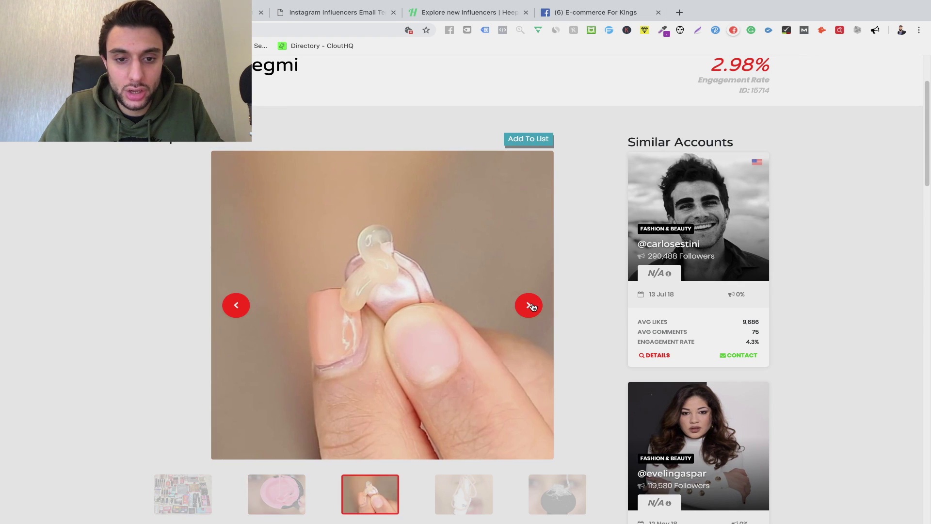
left_click(530, 306)
left_click(530, 306)
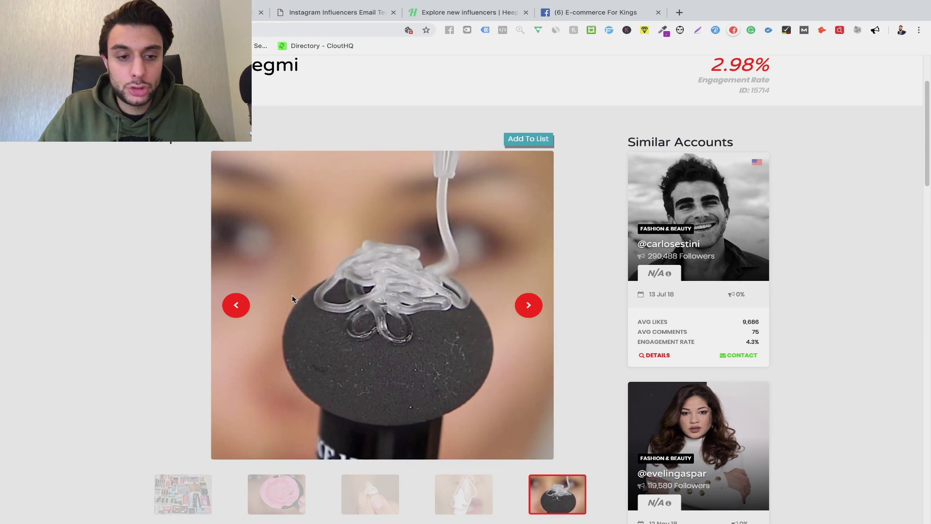
left_click(236, 305)
left_click(236, 305)
left_click(237, 306)
left_click(238, 307)
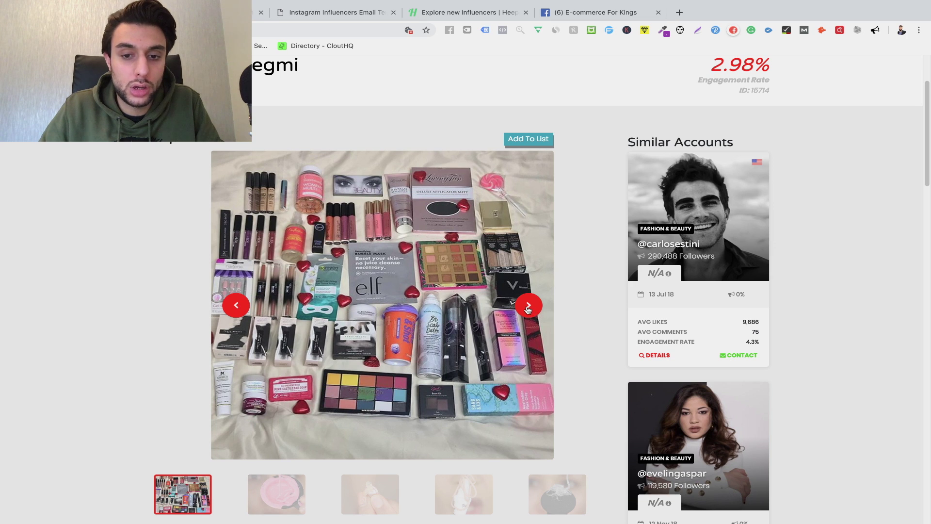
left_click(528, 307)
left_click(528, 308)
left_click(528, 309)
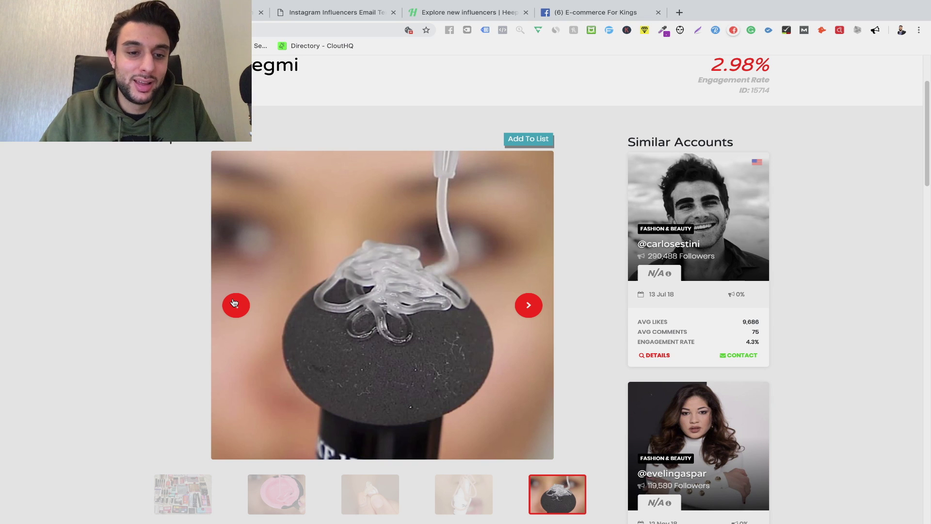
left_click(235, 303)
left_click(235, 304)
left_click(235, 305)
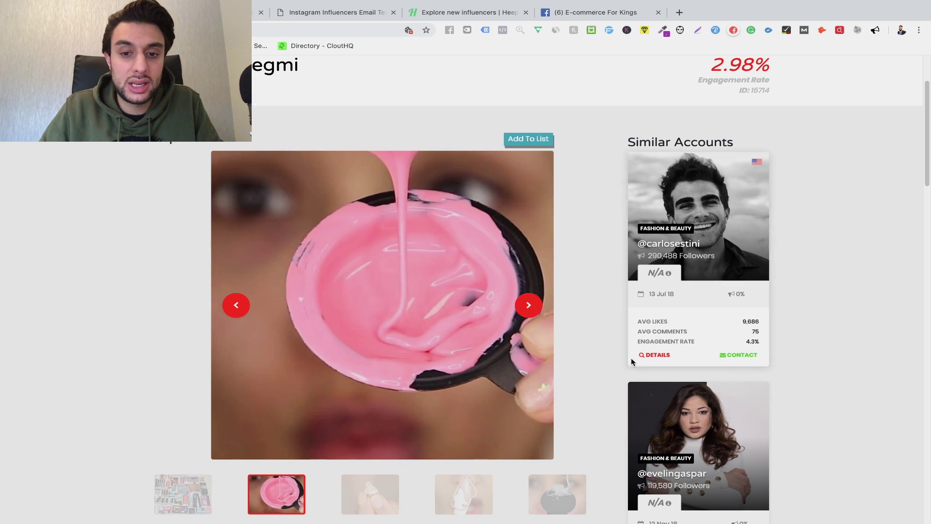
left_click(528, 305)
left_click(528, 305)
Review the Account Analytics figures, including average likes, posts per day and posts with mention.
scroll(499, 214, "down", 3)
scroll(499, 213, "down", 5)
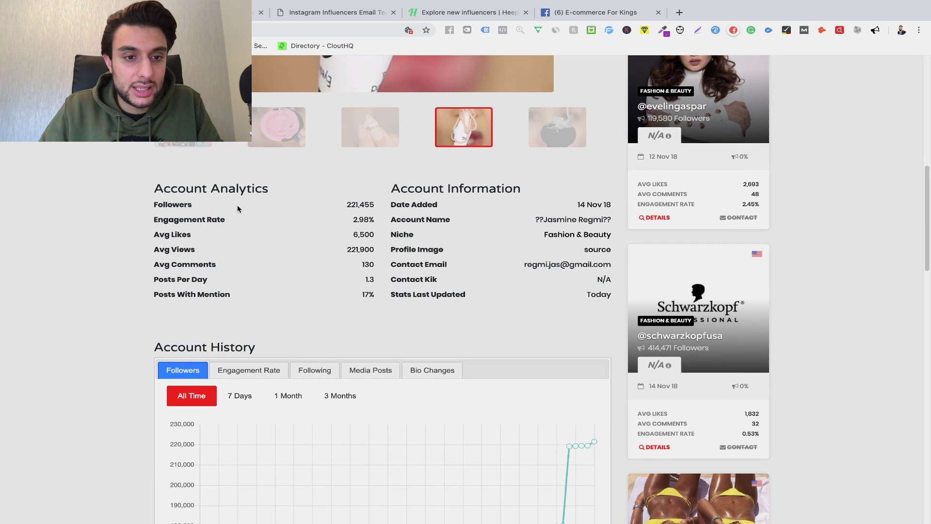
left_click_drag(170, 235, 219, 237)
left_click(220, 234)
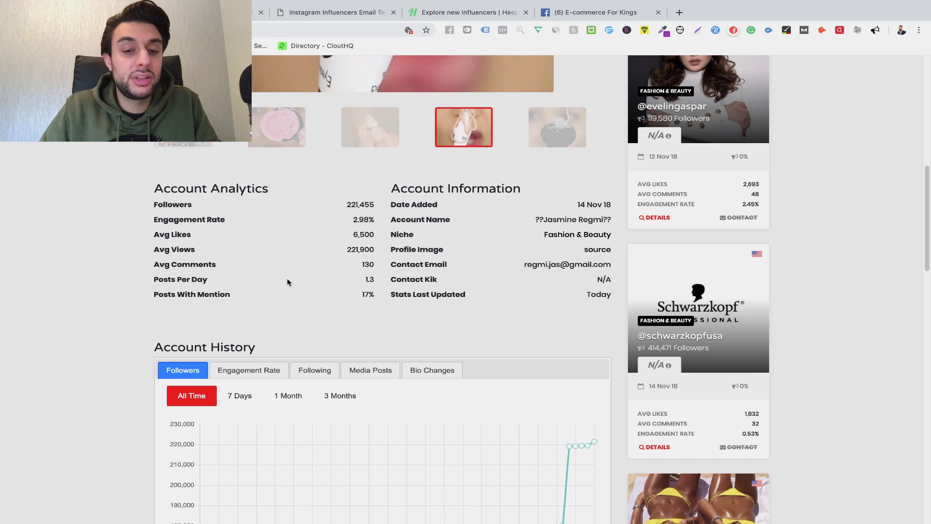
scroll(358, 278, "down", 1)
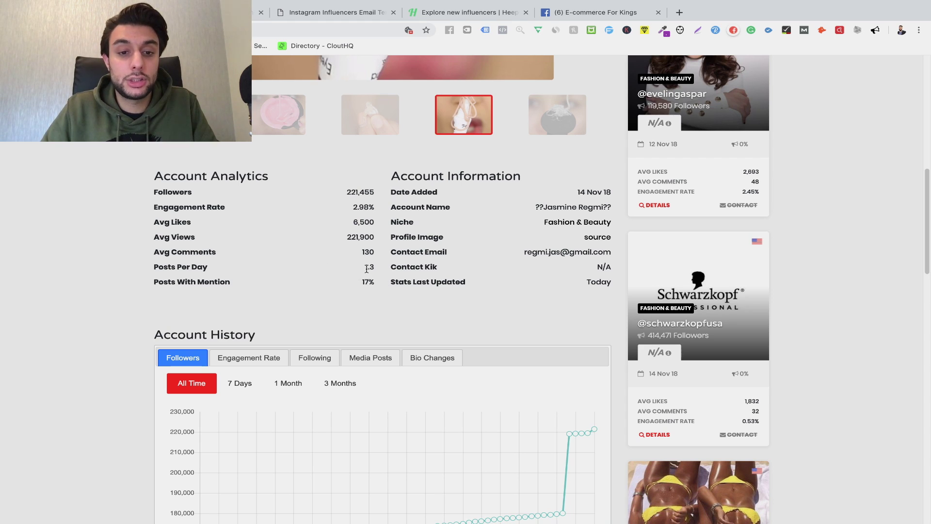
left_click_drag(368, 266, 379, 269)
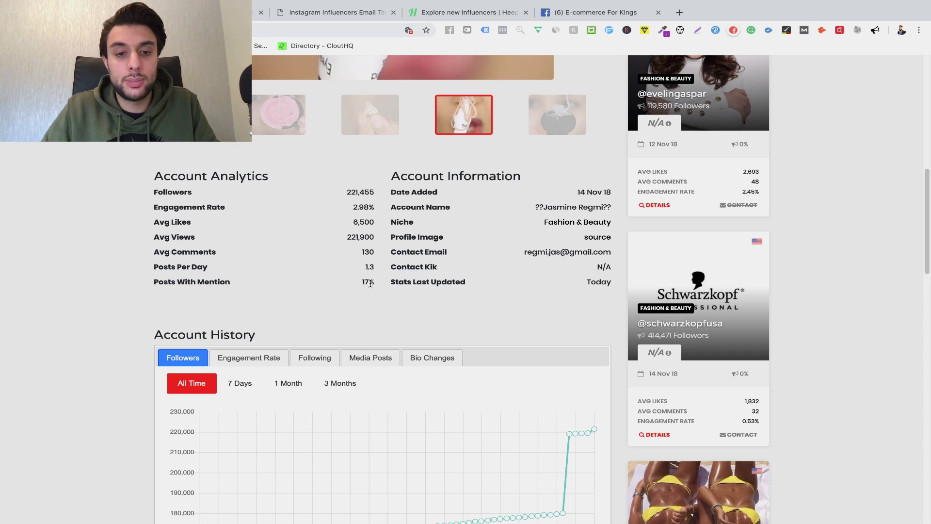
scroll(559, 289, "up", 1)
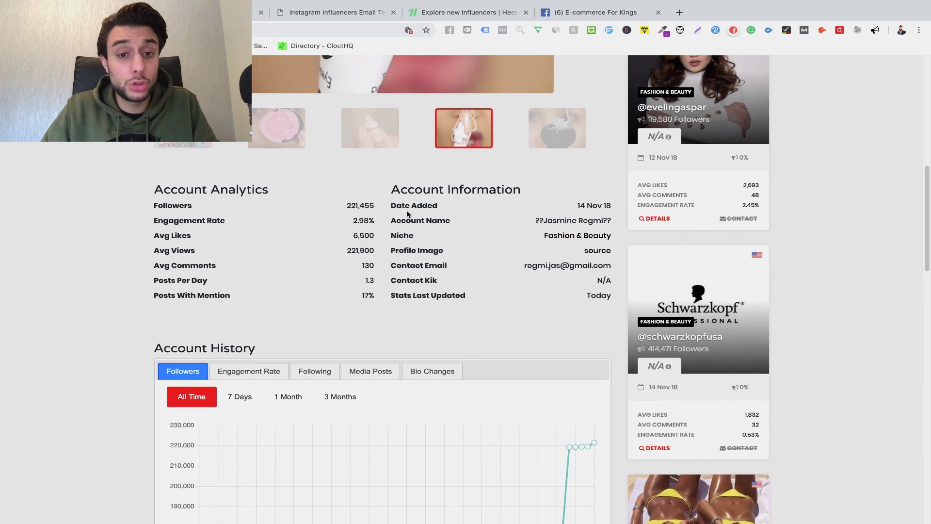
Check the account's Date Added entry against its follower figure.
left_click_drag(391, 203, 468, 200)
left_click(467, 199)
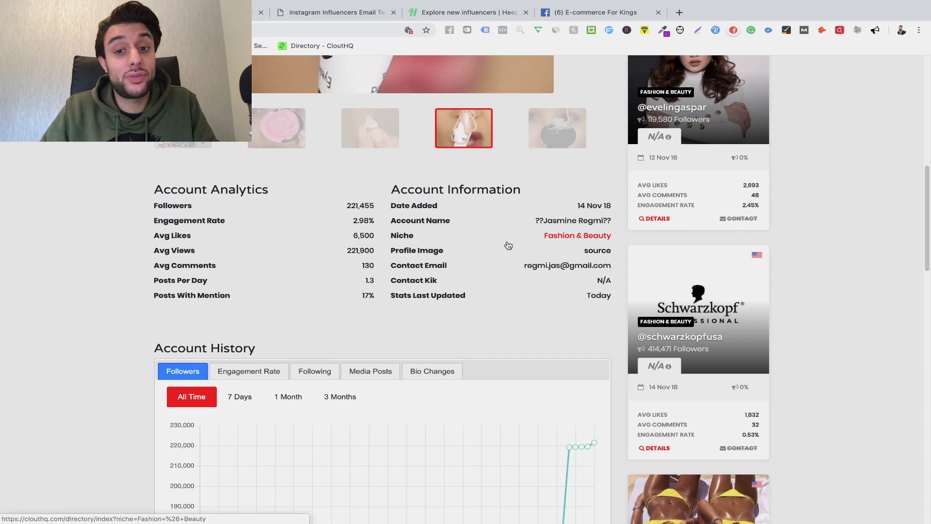
left_click_drag(346, 204, 360, 203)
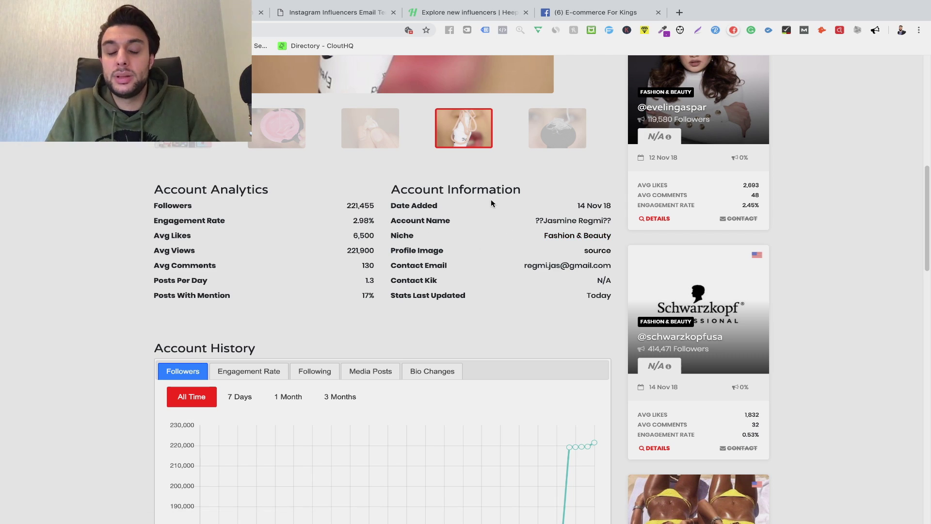
left_click(582, 206)
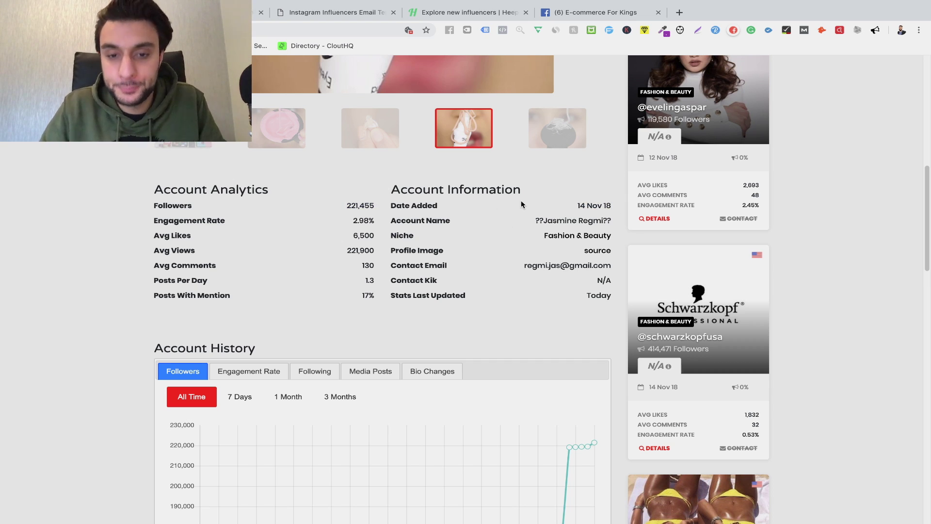
Locate and highlight the influencer's contact email in the Account Information section.
scroll(520, 199, "down", 2)
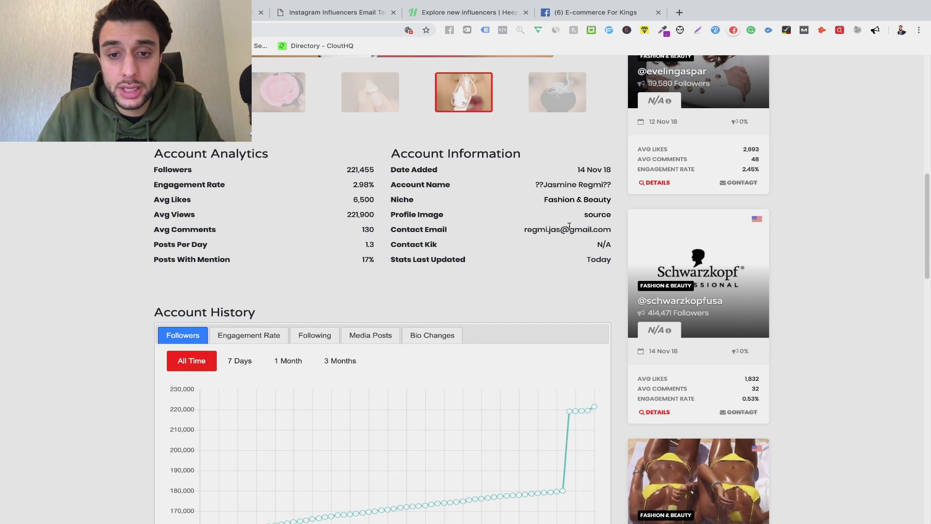
double_click(543, 230)
left_click(526, 228)
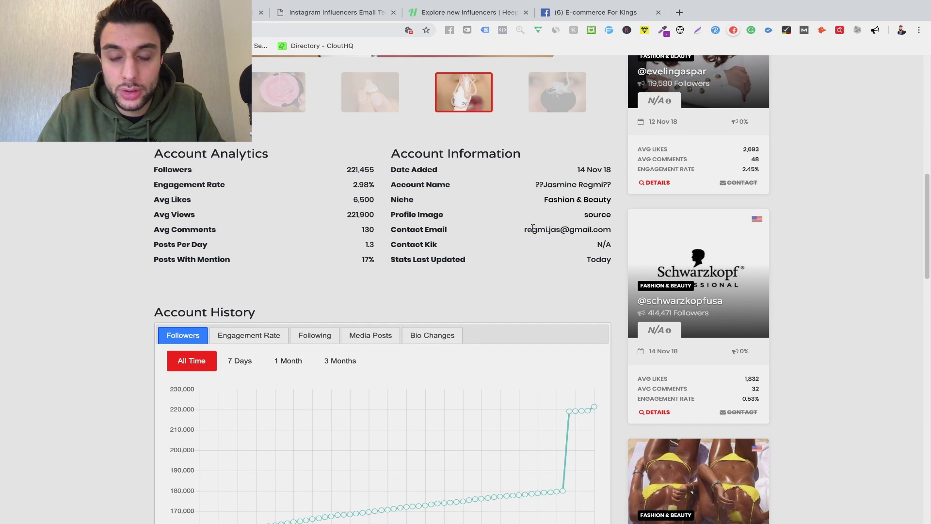
left_click_drag(526, 227, 616, 234)
left_click(616, 234)
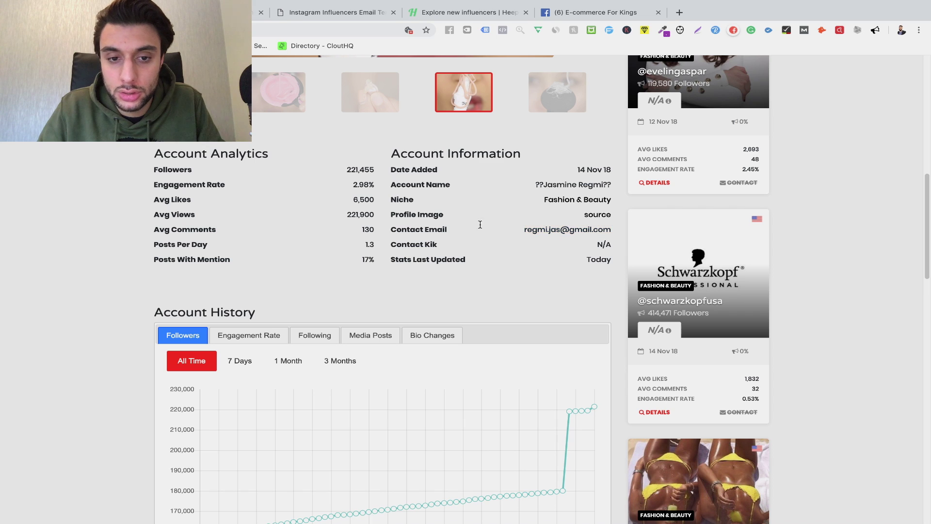
Look at the Media Posts chart in the Account History section, and return to the Followers chart.
scroll(483, 246, "down", 1)
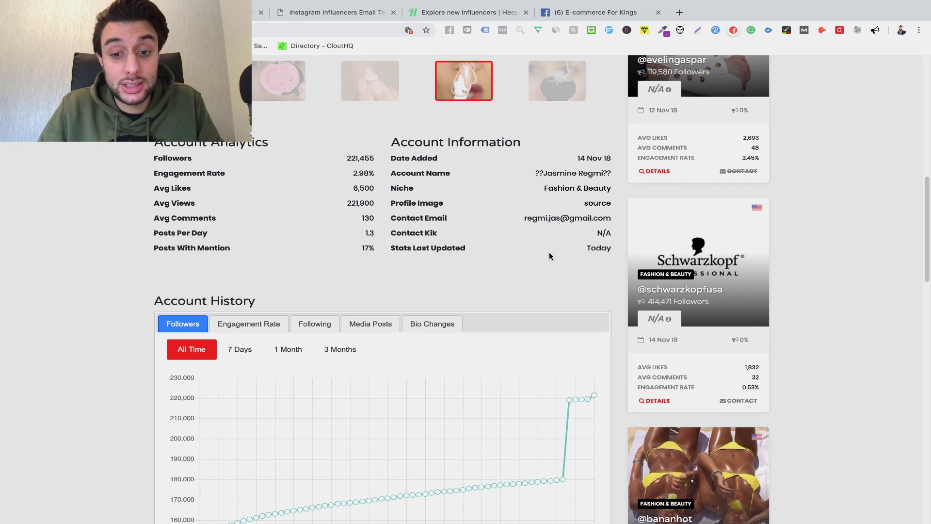
scroll(465, 247, "down", 2)
scroll(463, 247, "down", 8)
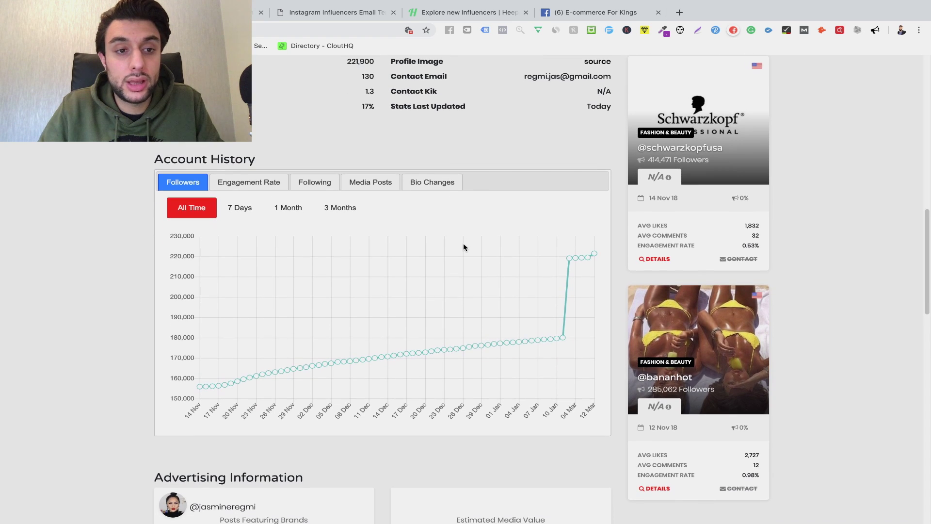
scroll(467, 257, "down", 1)
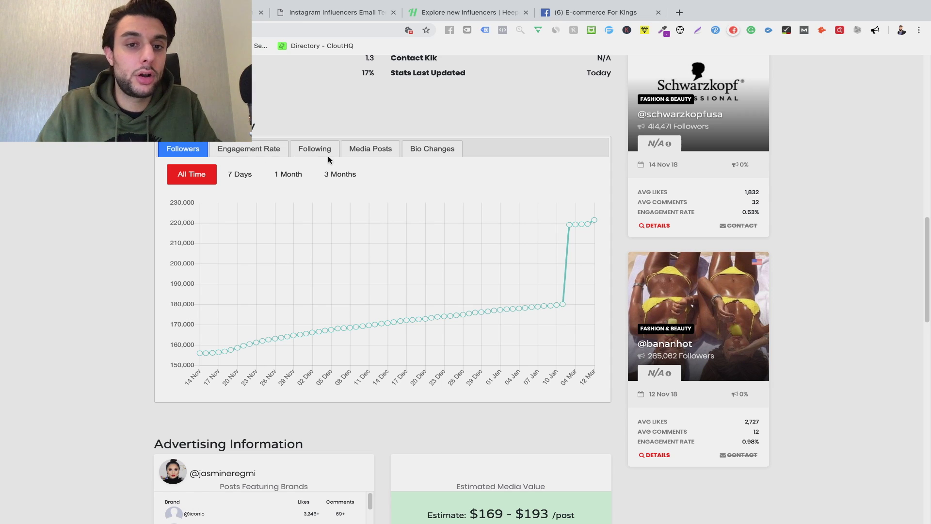
left_click(396, 153)
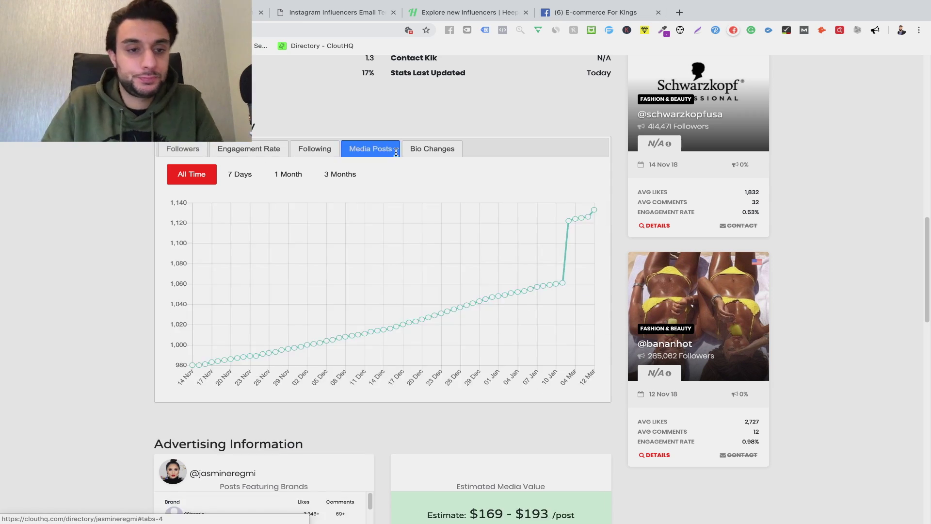
left_click(186, 150)
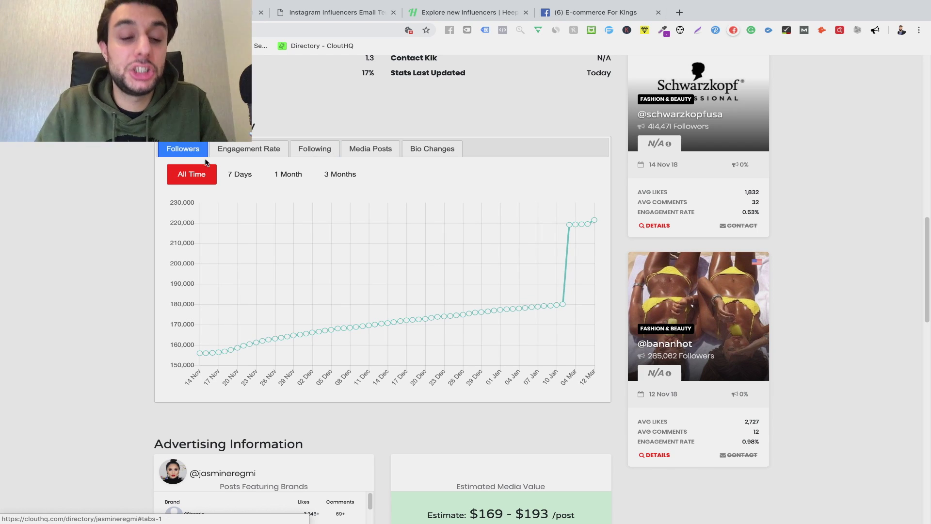
Compare the influencer's follower history over 7 days, 1 month and 3 months, inspecting the 6 March and 12 March data points.
left_click(235, 174)
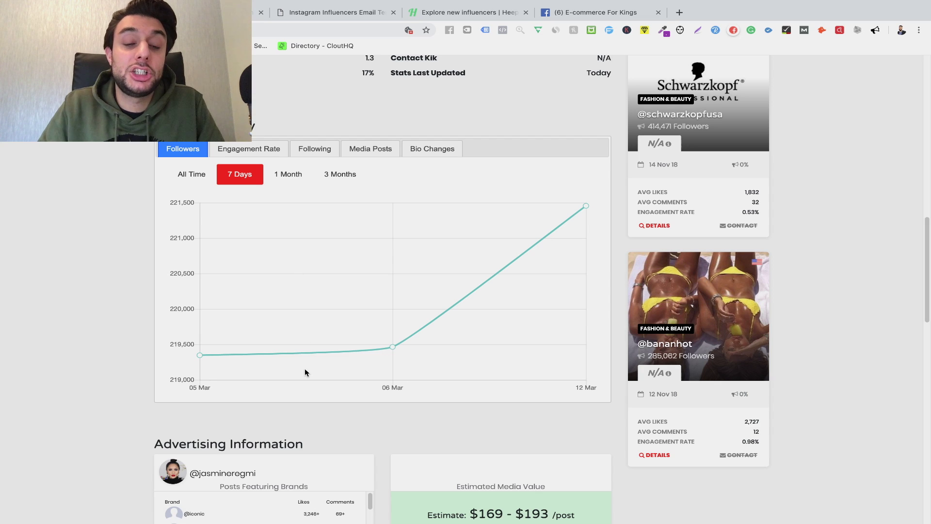
mouse_move(396, 348)
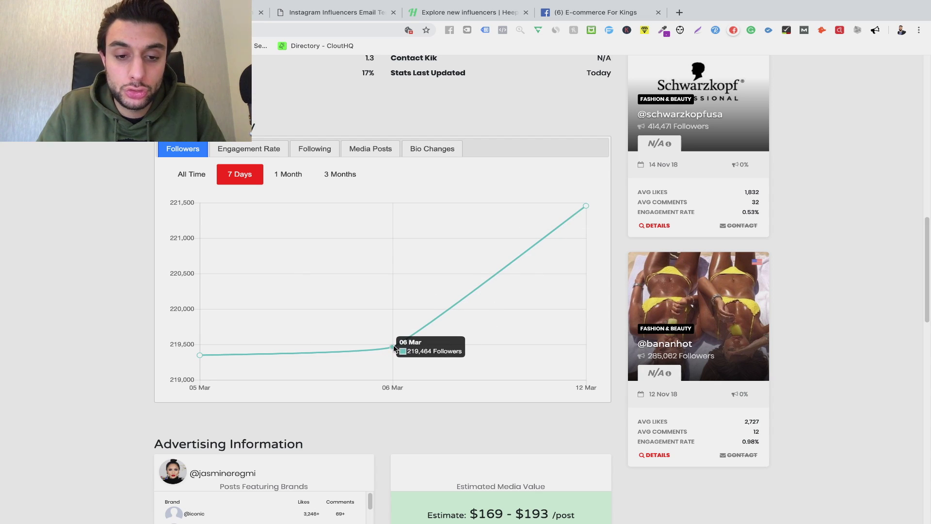
mouse_move(584, 208)
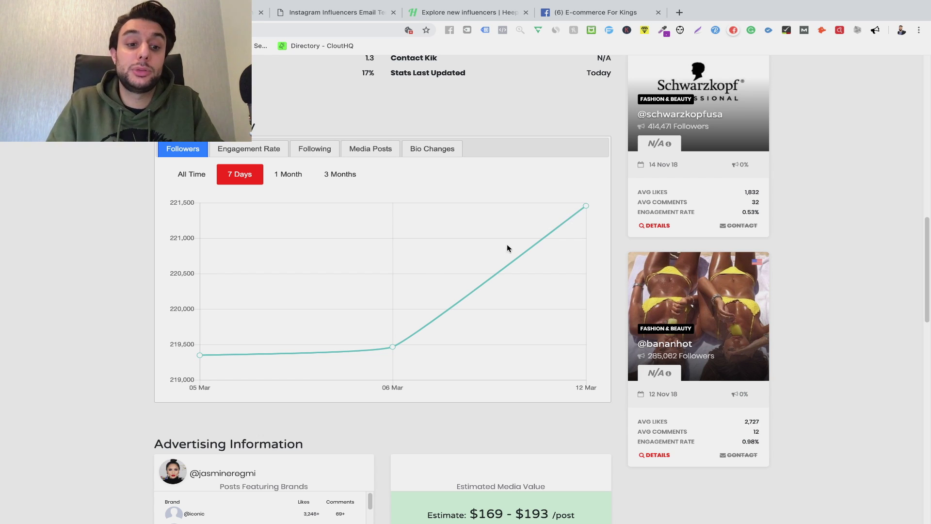
left_click(297, 177)
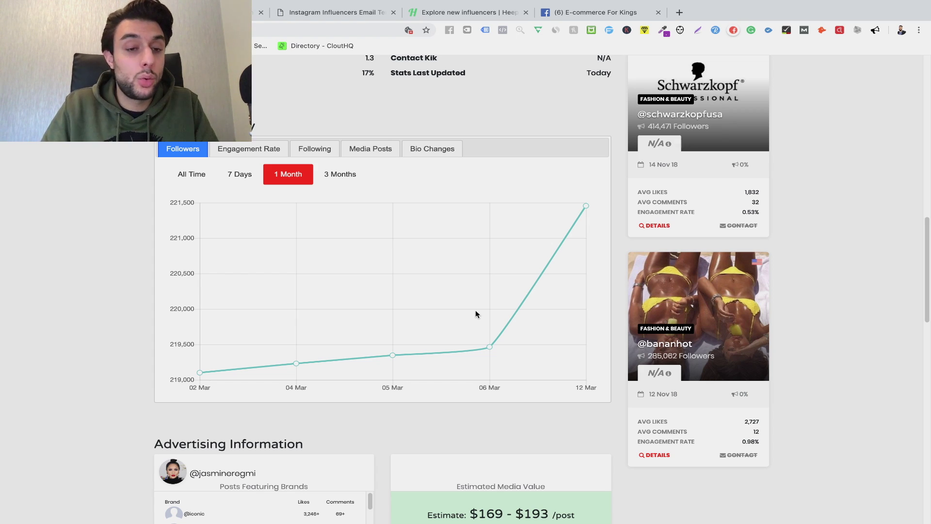
mouse_move(488, 346)
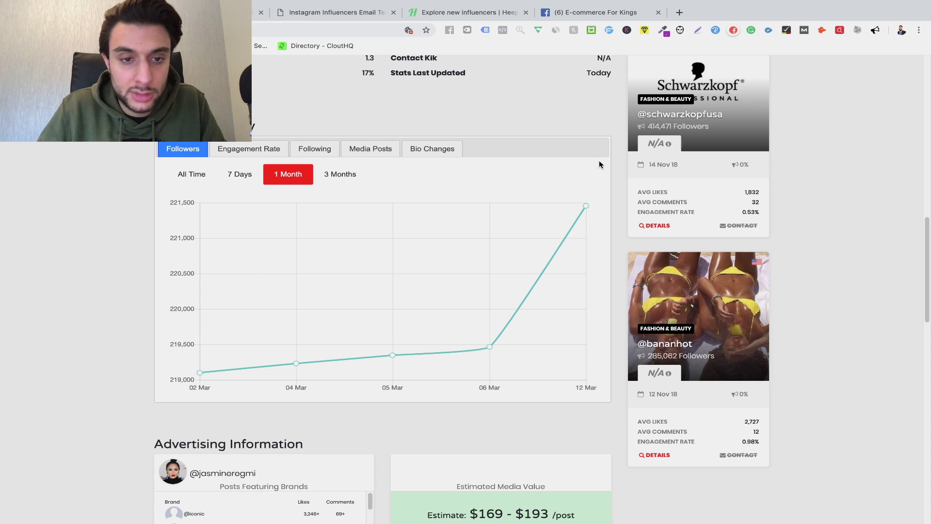
left_click(357, 171)
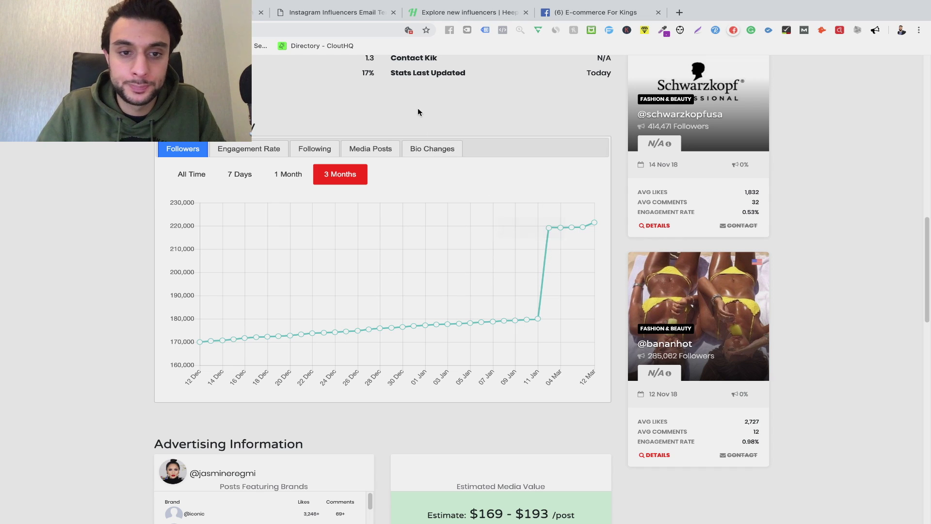
Examine the engagement rate history over all time, 7 days and 1 month, and return to the 7-day range.
left_click(244, 156)
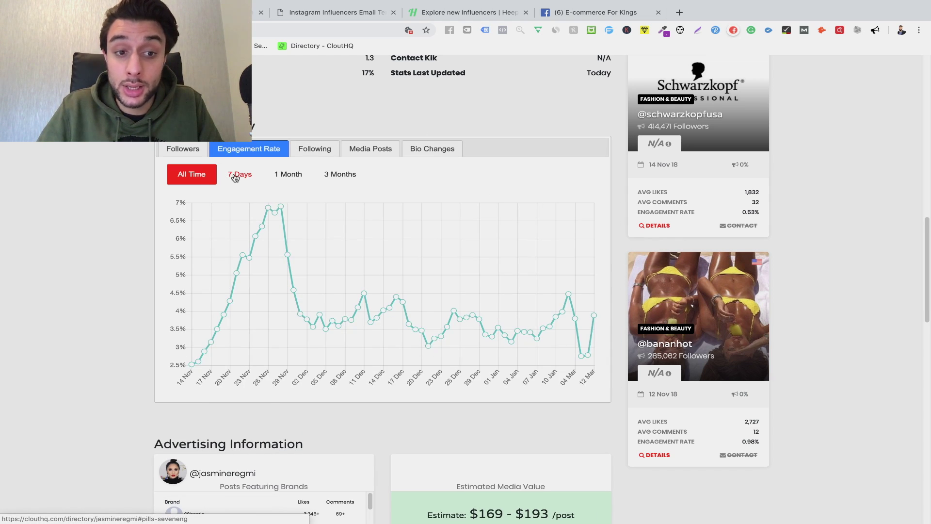
left_click(235, 177)
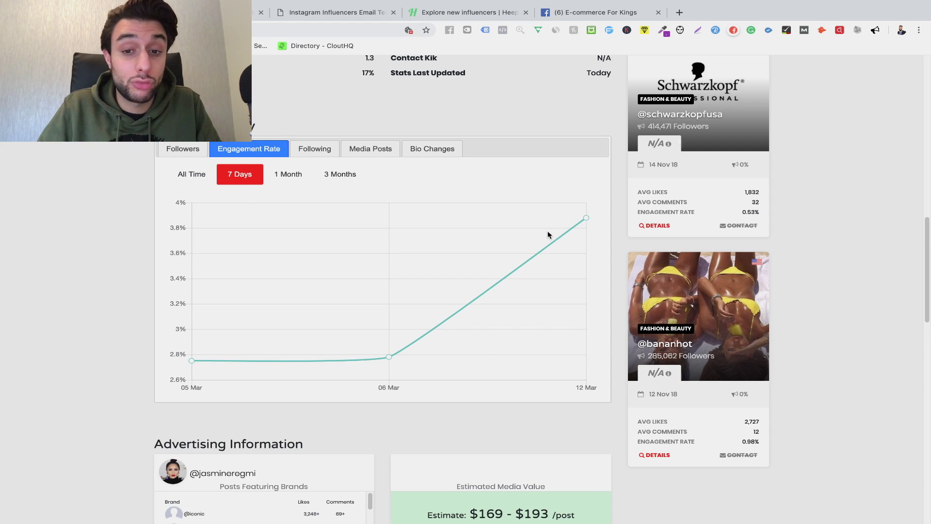
mouse_move(385, 363)
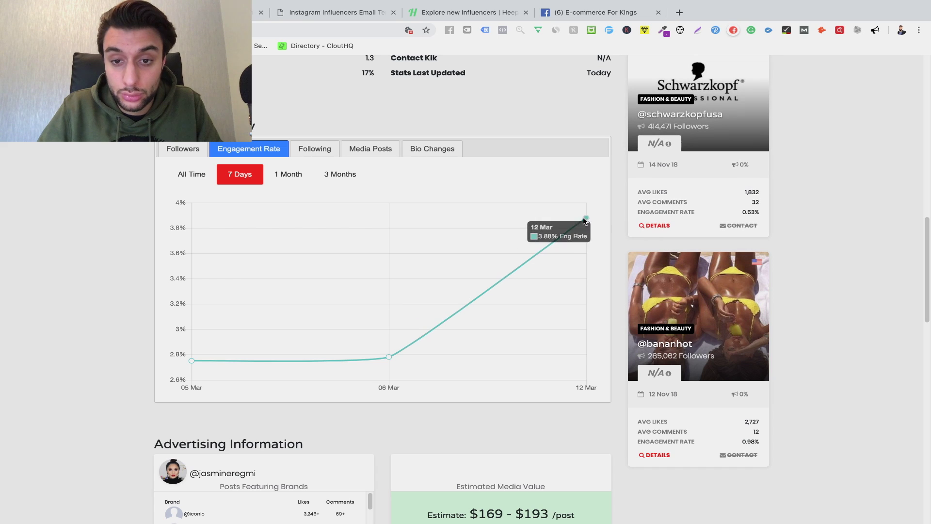
left_click(303, 179)
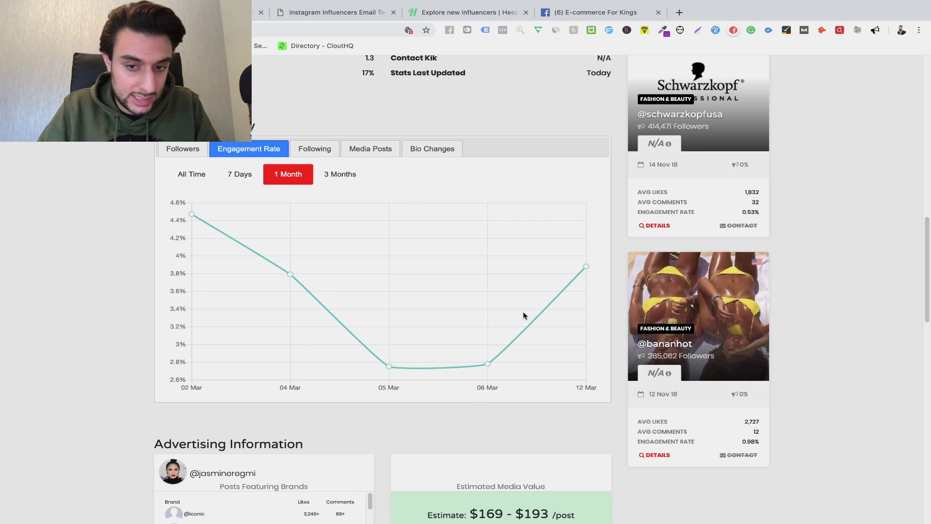
left_click(246, 182)
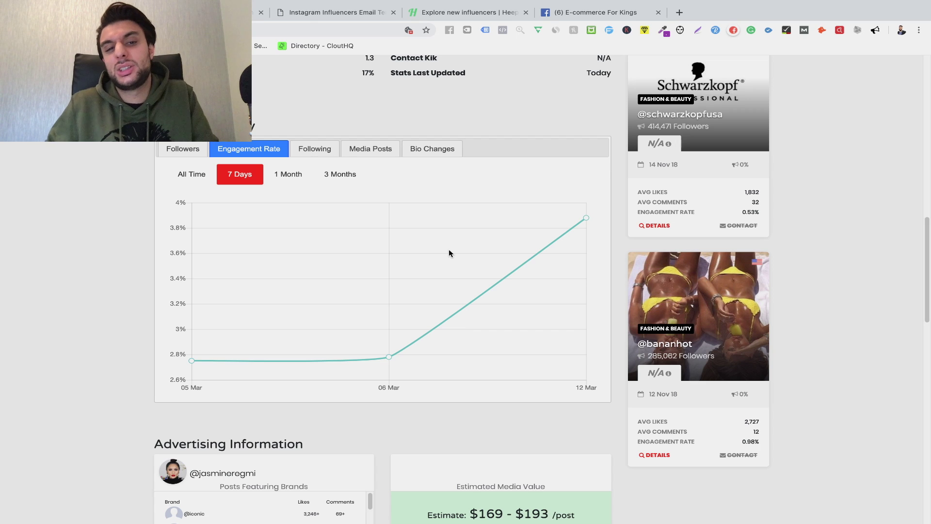
Read the account's Bio Changes history, and bring back the follower chart.
left_click(438, 149)
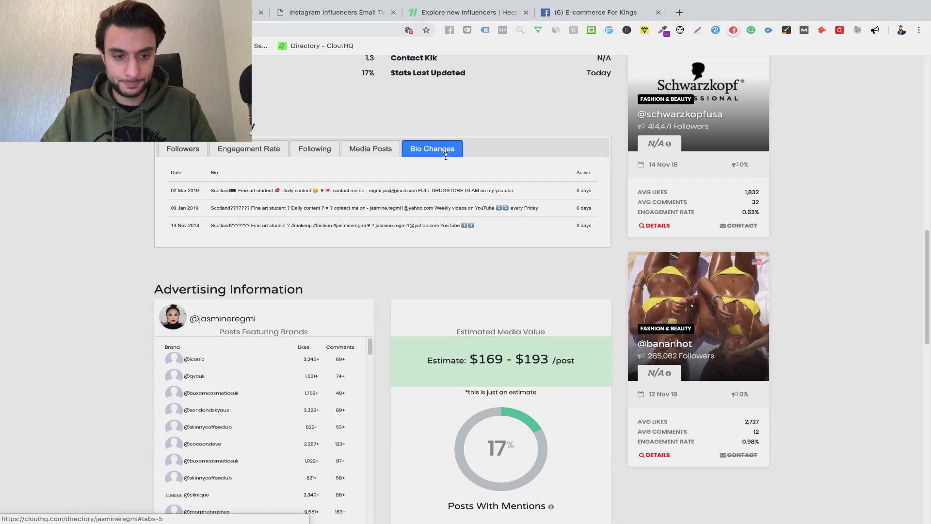
scroll(438, 178, "down", 2)
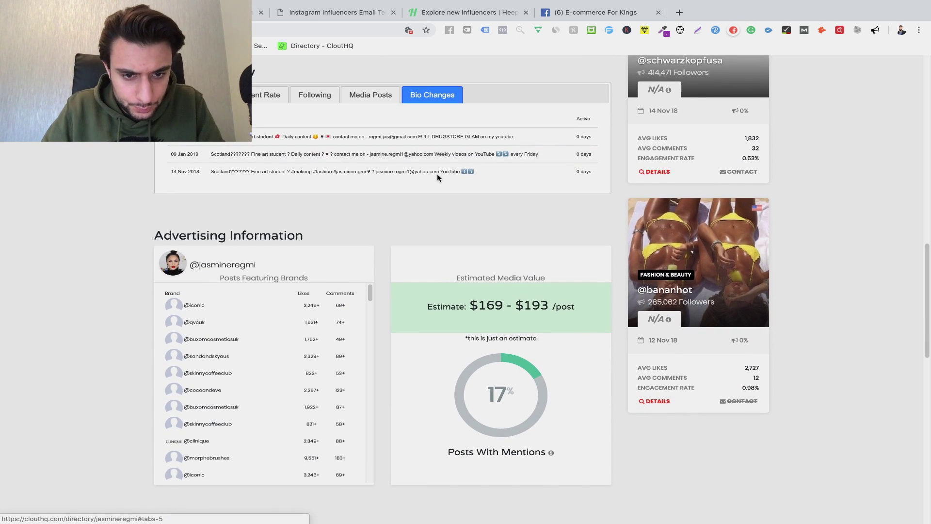
scroll(437, 177, "up", 1)
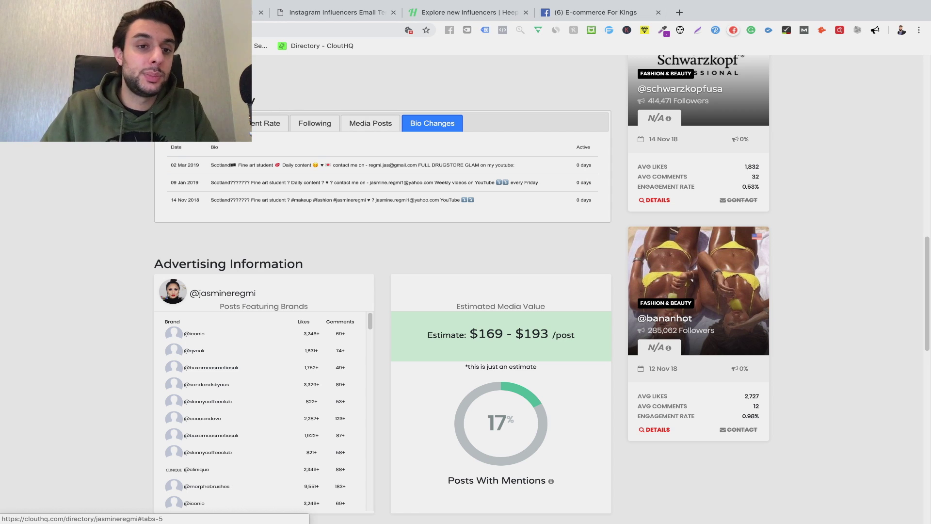
left_click(185, 123)
scroll(313, 160, "down", 1)
scroll(313, 160, "up", 1)
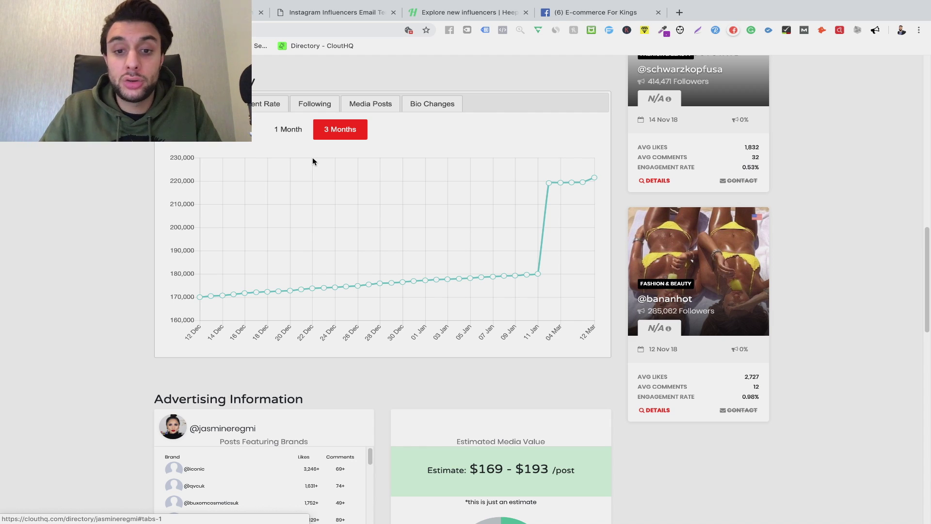
Browse the Posts Featuring Brands list under Advertising Information to examine the promoted brands and their likes and comments.
scroll(312, 162, "down", 5)
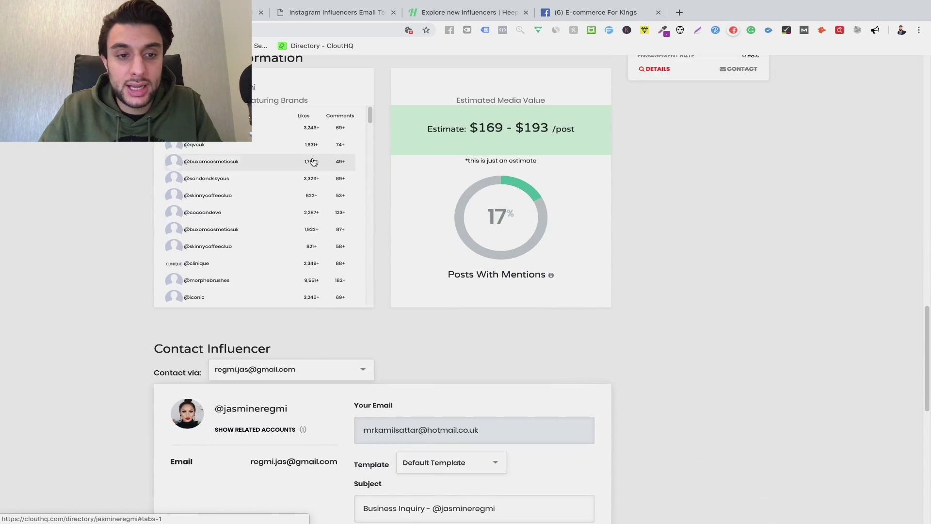
scroll(319, 154, "up", 2)
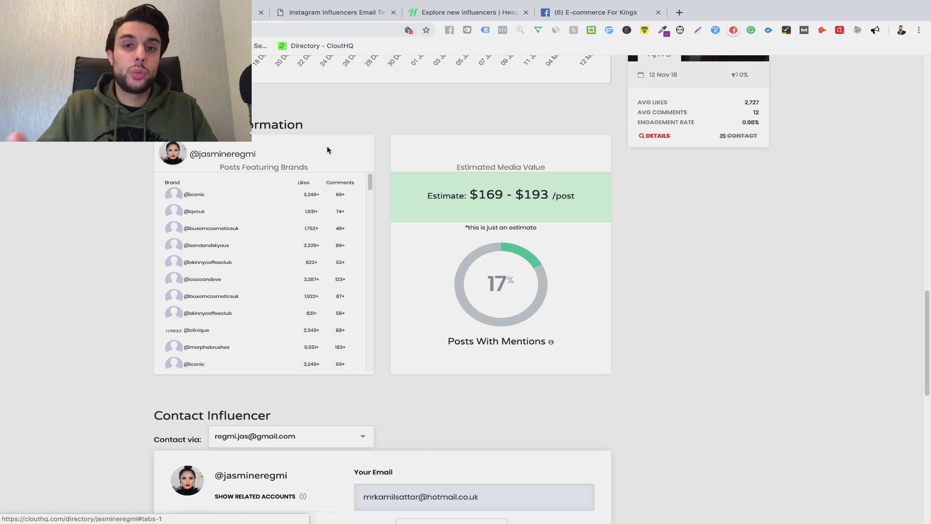
scroll(307, 203, "down", 10)
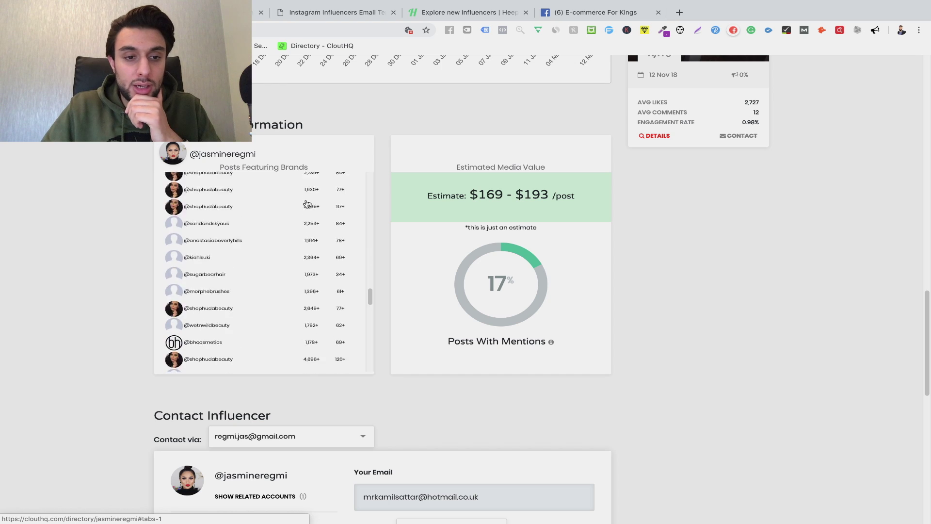
scroll(307, 203, "up", 10)
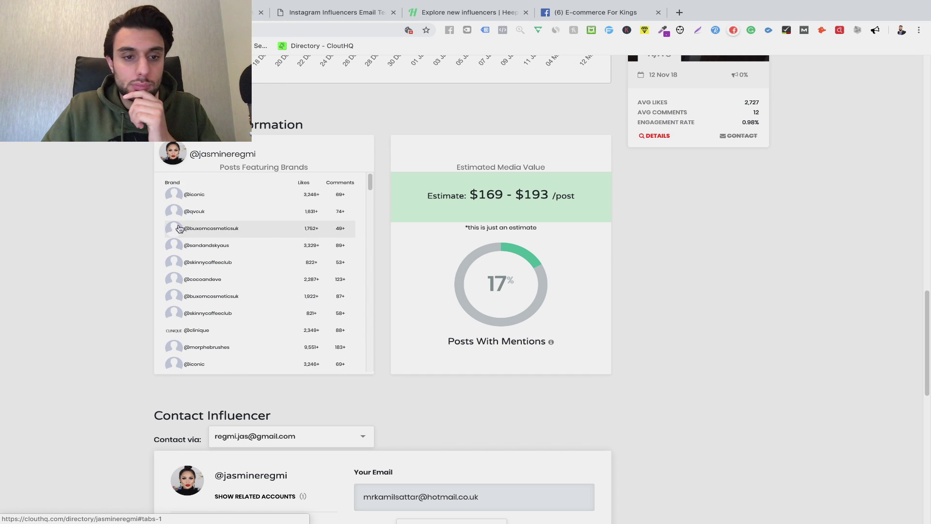
scroll(275, 223, "down", 1)
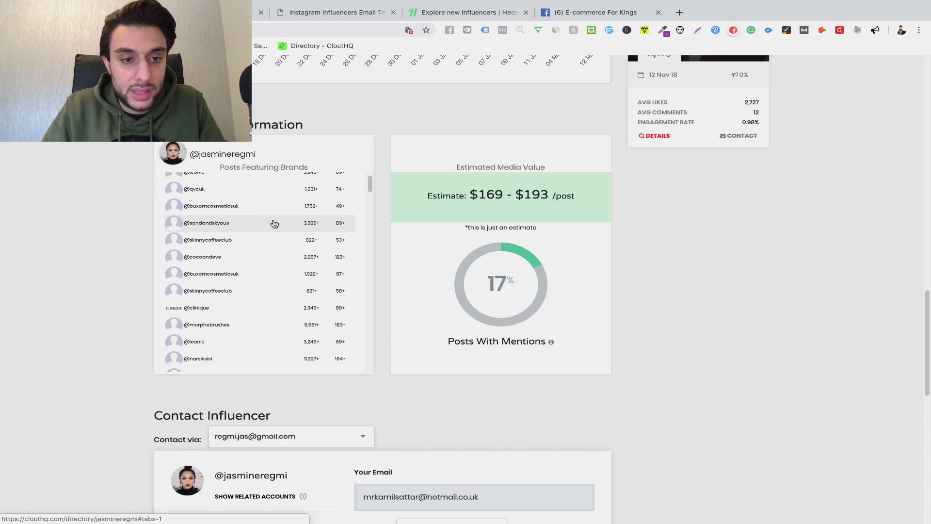
scroll(274, 223, "down", 15)
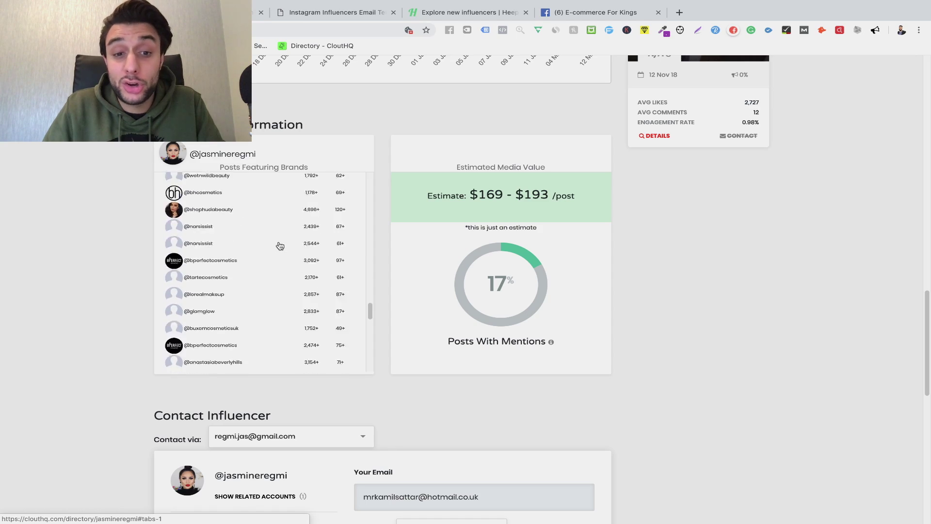
scroll(280, 246, "down", 5)
scroll(280, 246, "up", 10)
scroll(279, 246, "down", 9)
scroll(280, 246, "up", 10)
scroll(280, 246, "up", 5)
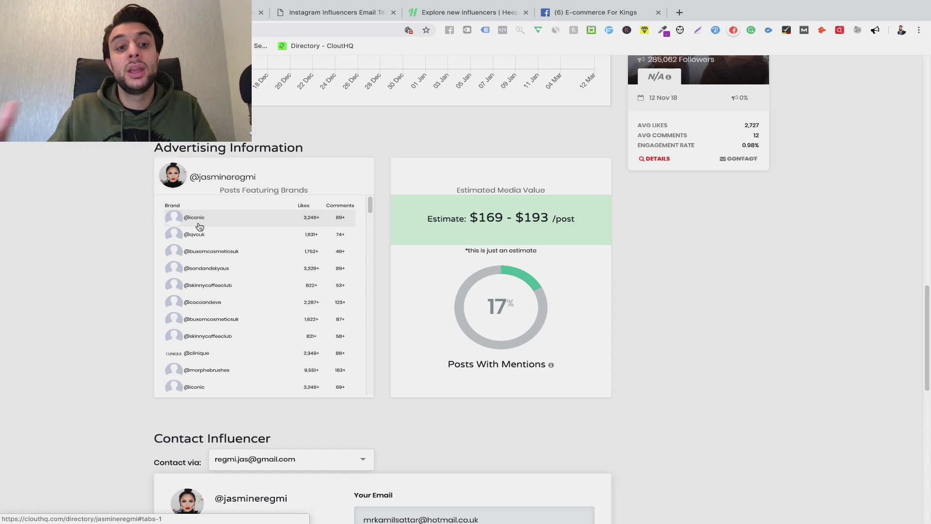
scroll(200, 226, "down", 4)
scroll(199, 227, "down", 10)
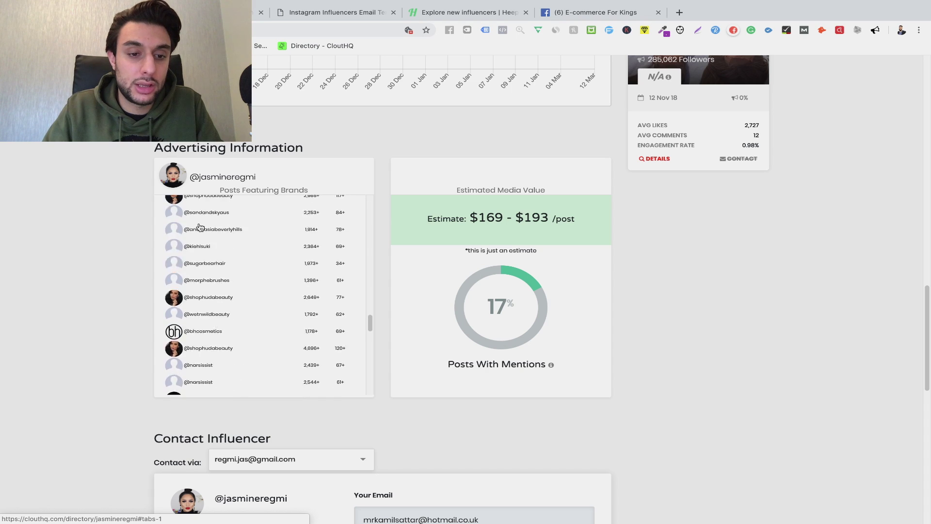
scroll(199, 226, "up", 12)
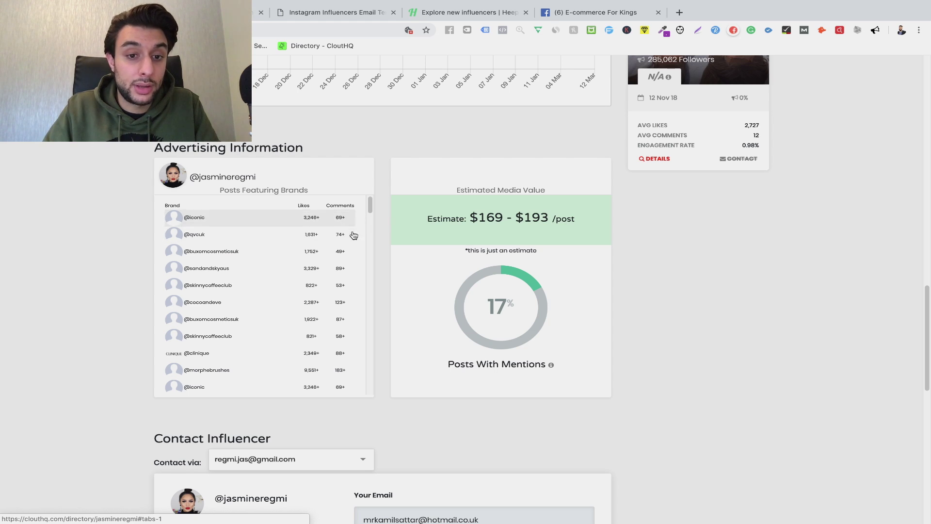
scroll(353, 301, "down", 8)
scroll(354, 316, "up", 5)
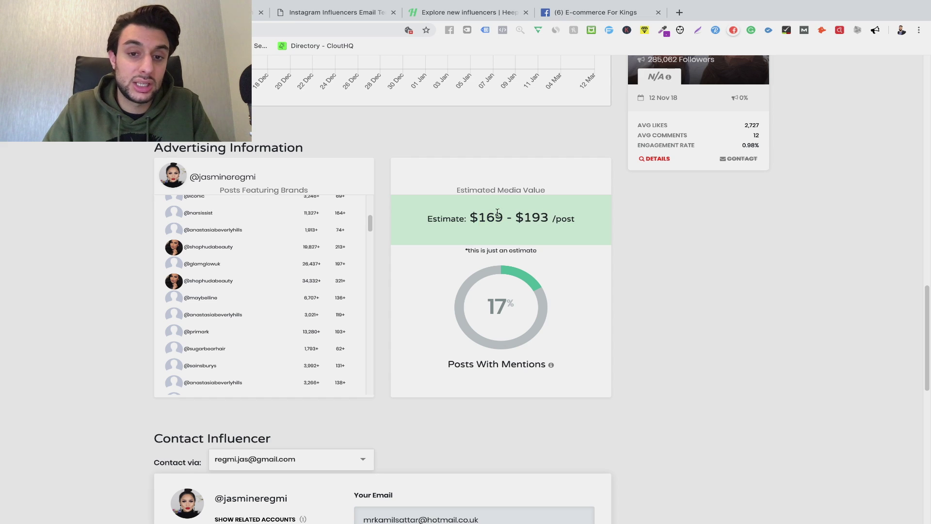
Check the Estimated Media Value per post and the Posts With Mentions share.
left_click_drag(478, 216, 502, 216)
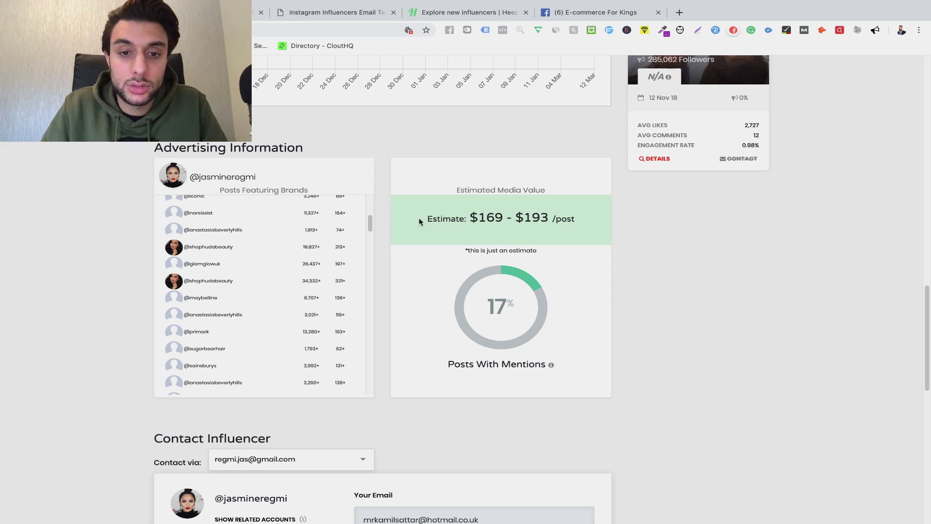
scroll(545, 237, "down", 6)
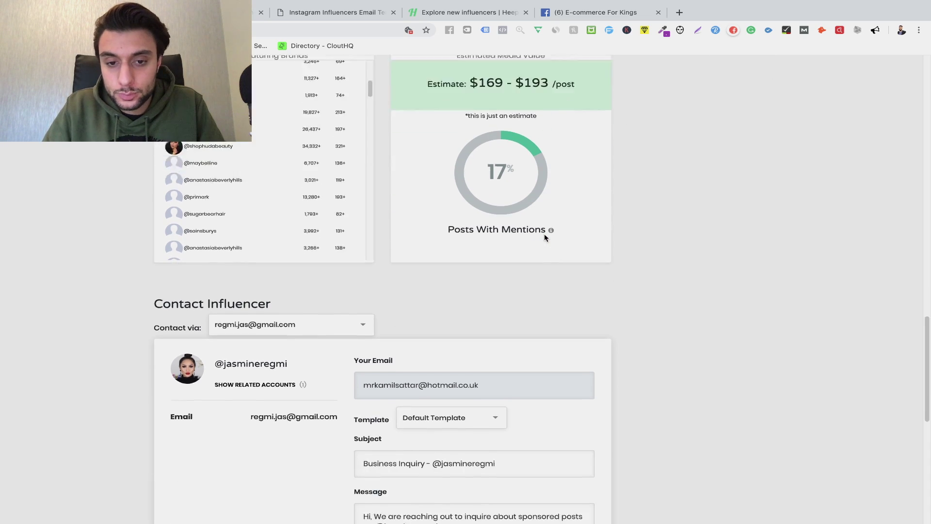
Review the subject and message of the default outreach template in the Contact Influencer form.
scroll(545, 237, "down", 2)
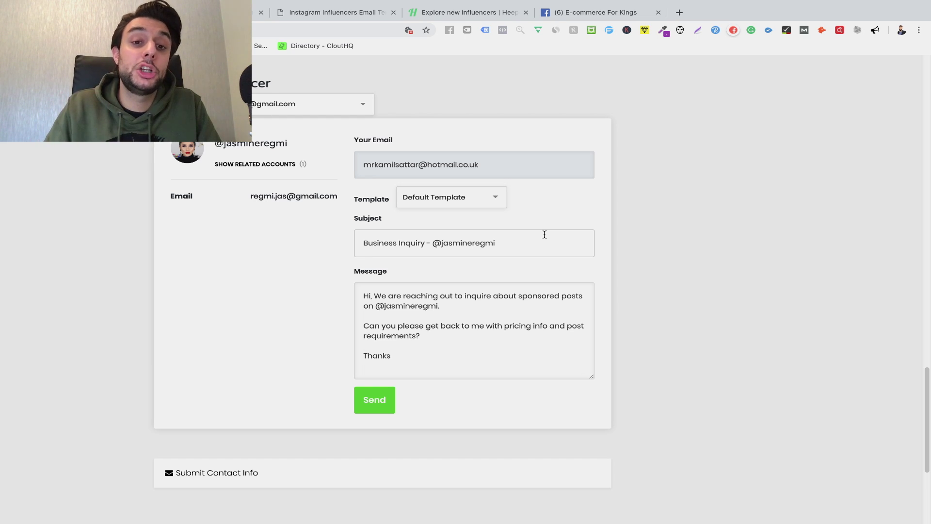
left_click(486, 243)
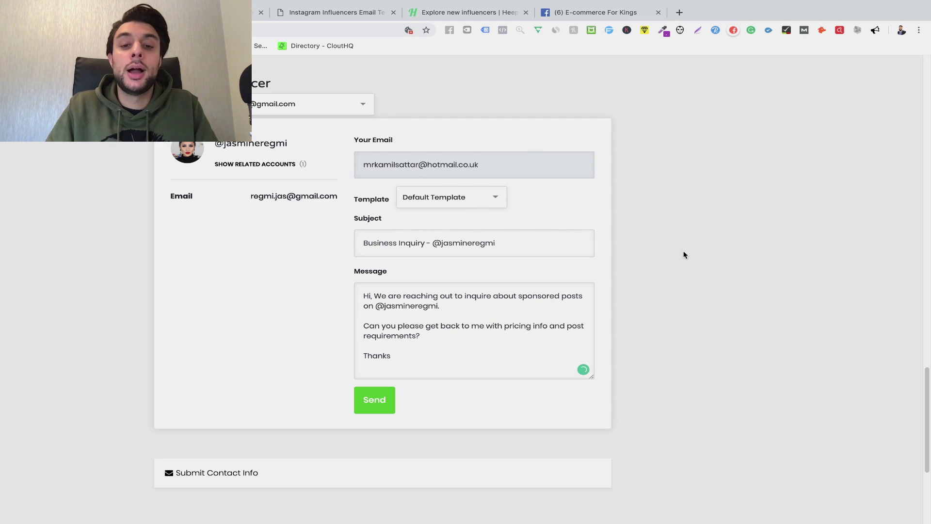
left_click(405, 327)
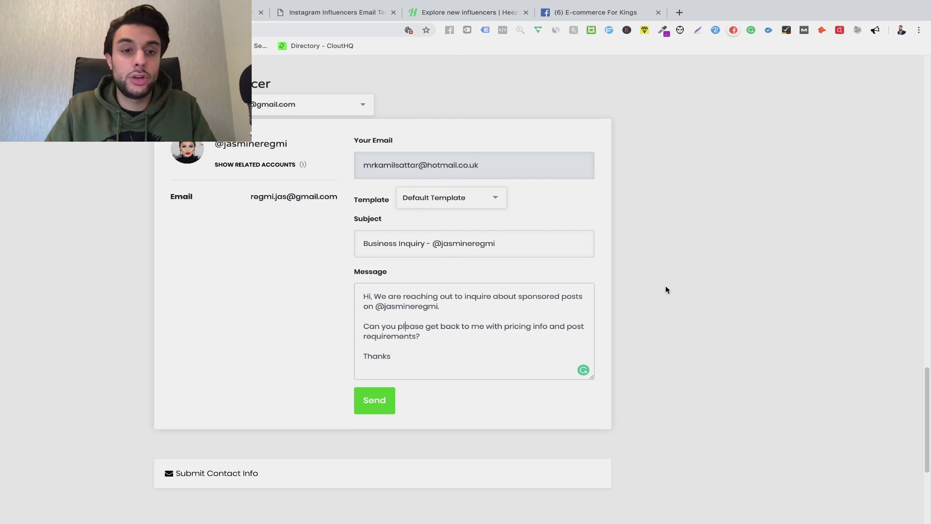
Locate the contact email in the bio of the influencer's Instagram profile.
scroll(666, 286, "up", 2)
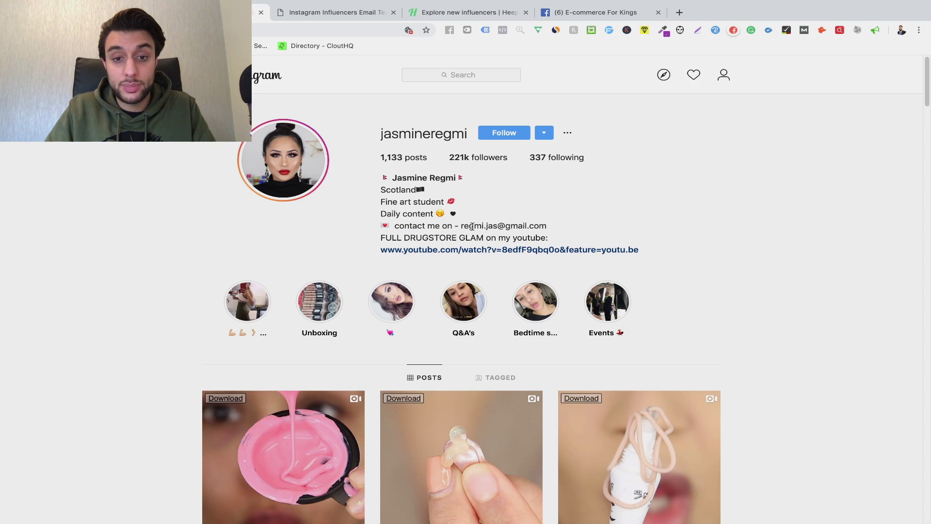
left_click_drag(462, 225, 531, 226)
left_click(560, 226)
left_click_drag(463, 226, 530, 226)
left_click(529, 226)
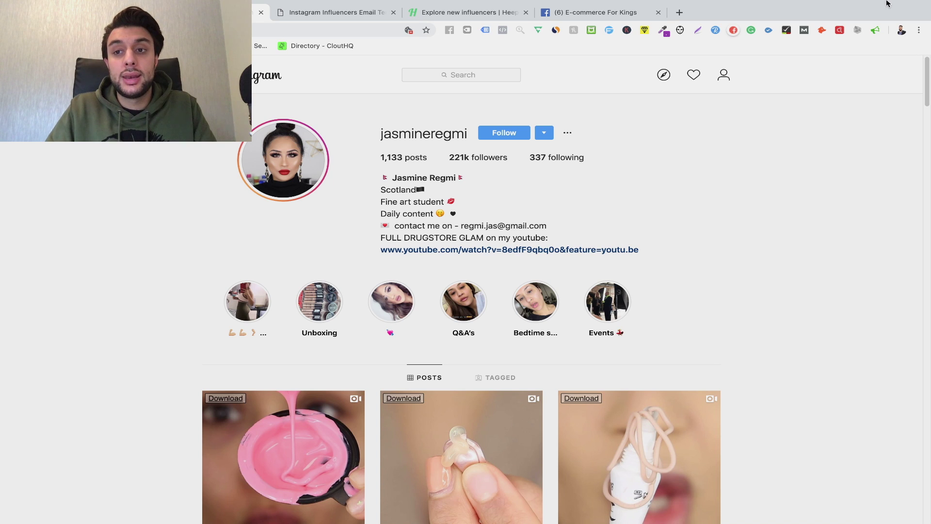
Check the influencer's engagement statistics in the CloutHQ Instagram Audit extension, and compare its contact email with the one in the bio.
left_click(876, 30)
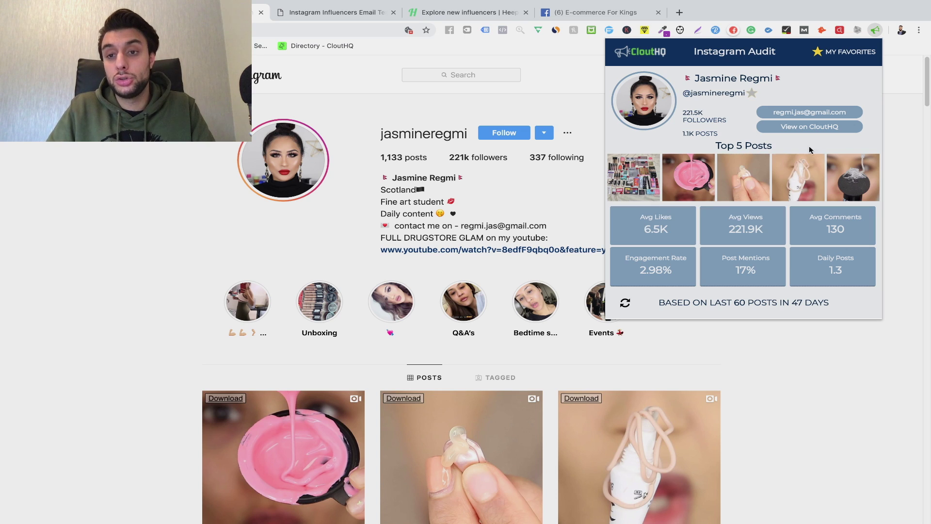
left_click(75, 231)
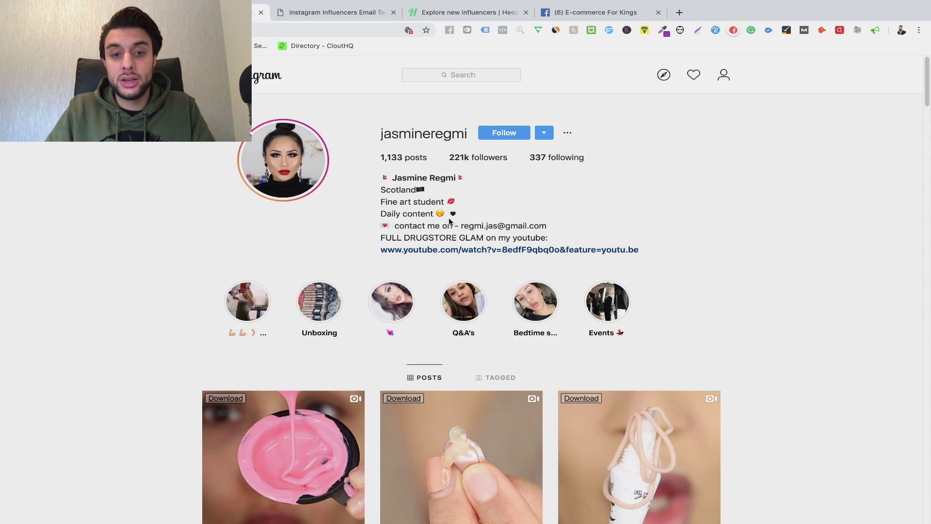
left_click_drag(460, 226, 533, 226)
left_click(534, 224)
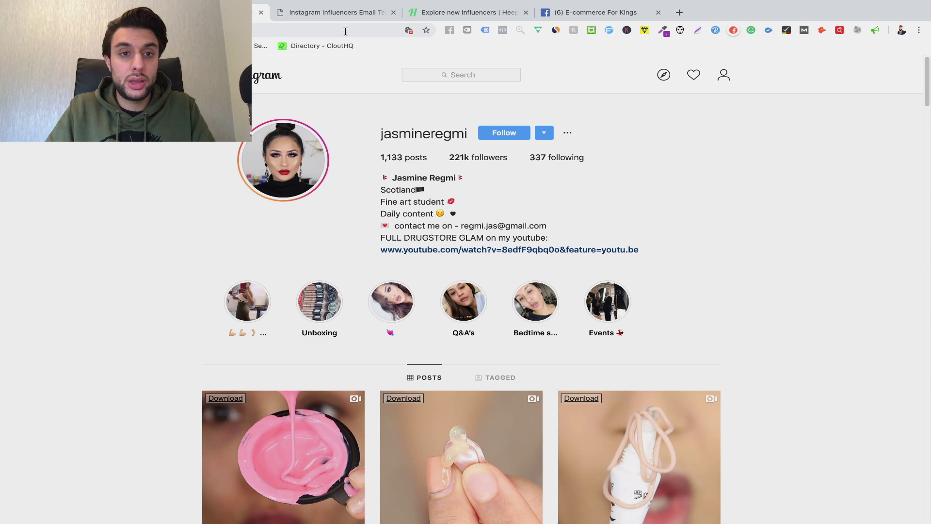
Skim the influencer's CloutHQ page again, from Top Posts and Account History down to the Contact Influencer form.
left_click(349, 13)
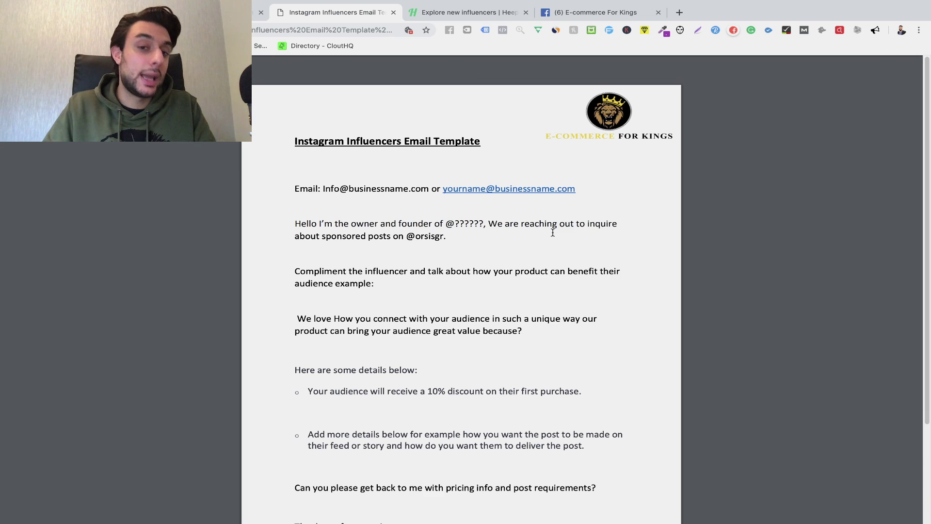
key("ctrl+Tab")
scroll(365, 268, "down", 1)
scroll(365, 268, "up", 5)
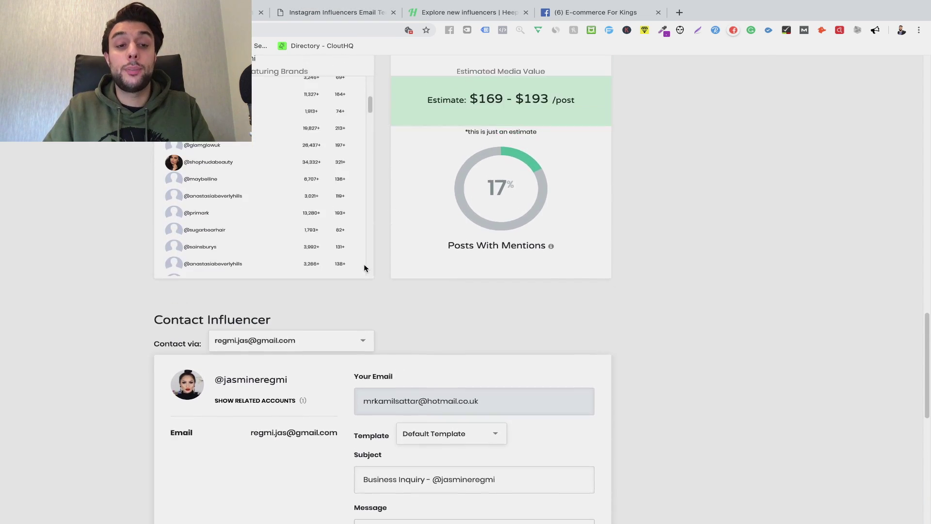
scroll(365, 268, "up", 3)
scroll(464, 311, "up", 13)
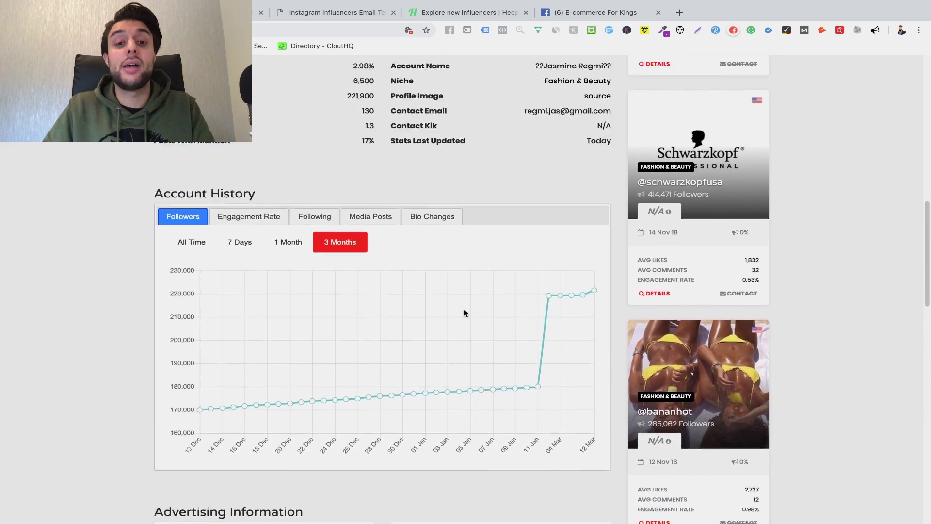
scroll(465, 313, "up", 5)
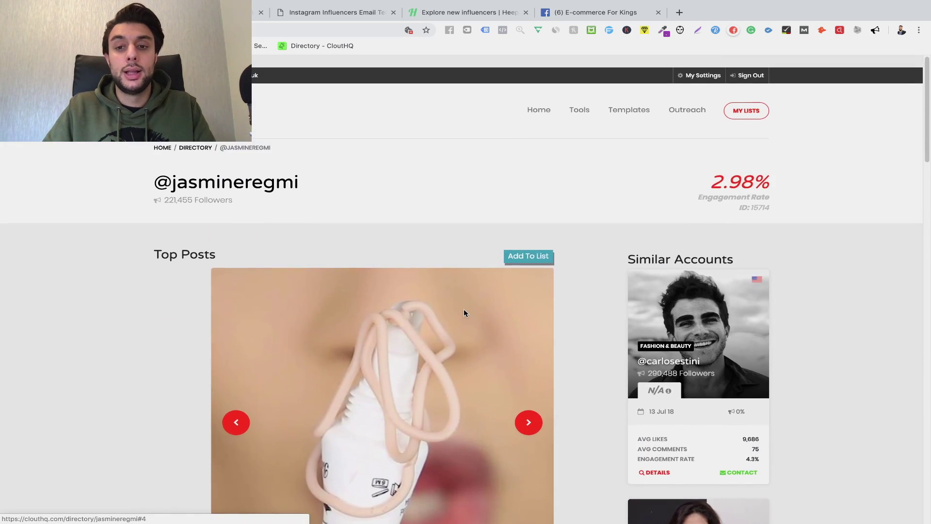
scroll(464, 312, "down", 7)
scroll(464, 313, "down", 20)
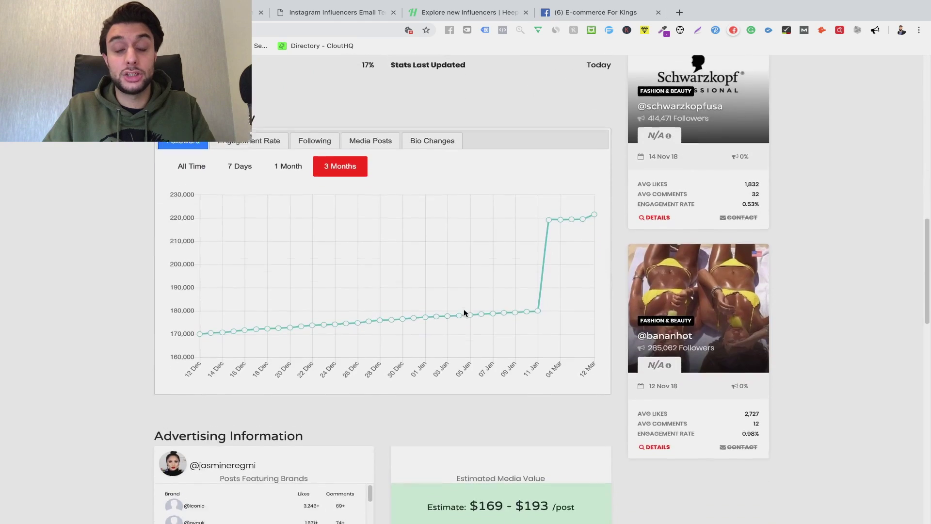
scroll(456, 262, "up", 20)
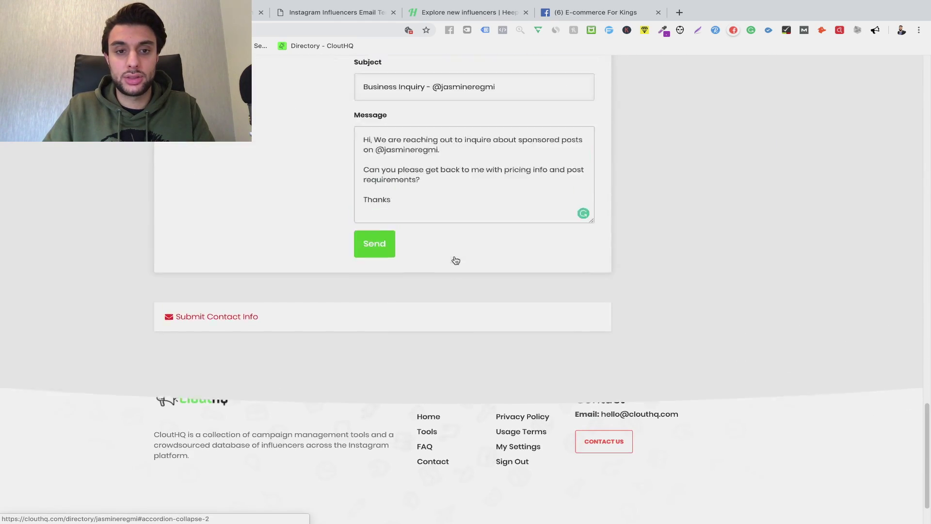
scroll(456, 263, "up", 5)
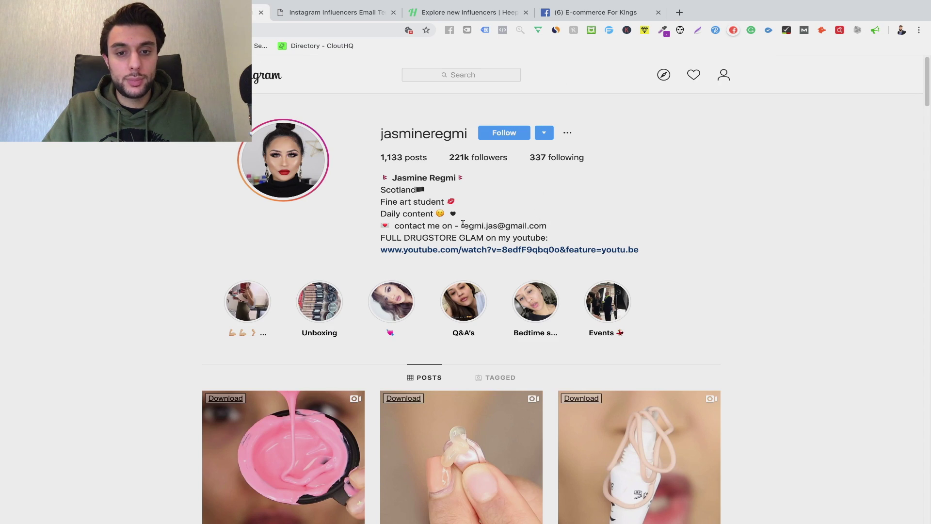
Open the Instagram Influencers Email Template and read its sender address, greeting and advice on complimenting the influencer.
left_click(307, 38)
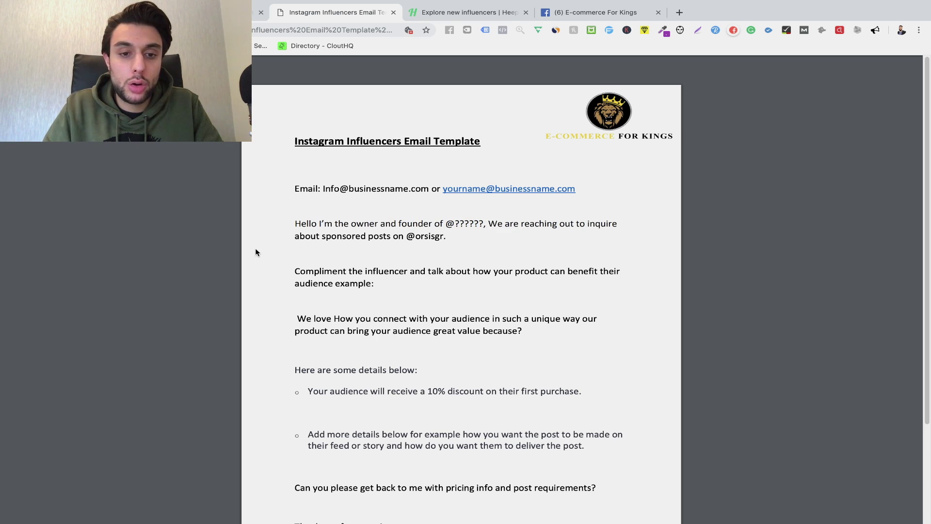
mouse_move(406, 236)
left_mouse_down()
mouse_move(450, 237)
mouse_move(416, 236)
left_mouse_up()
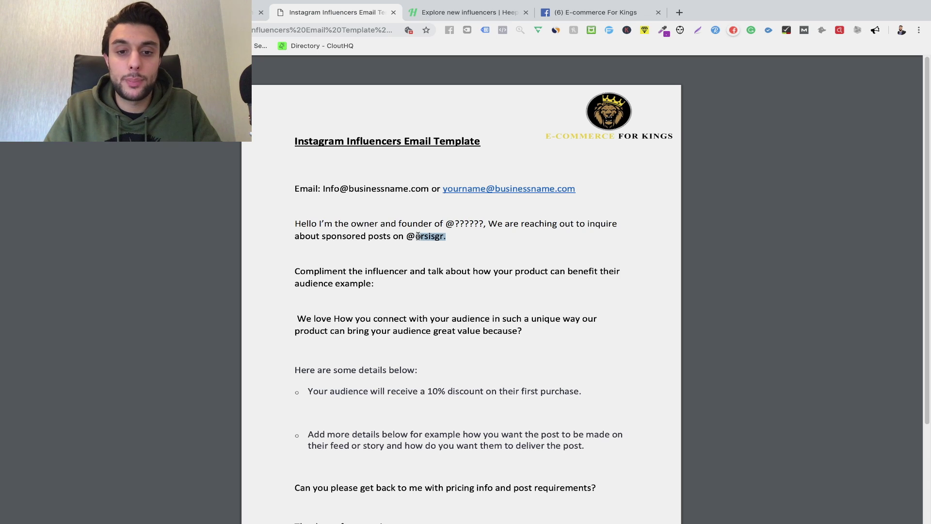
scroll(420, 273, "down", 1)
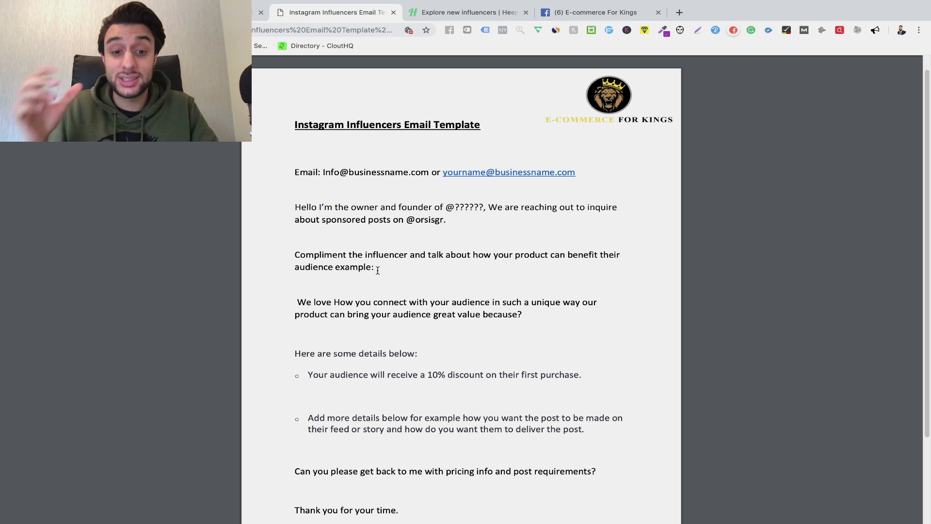
scroll(378, 270, "down", 1)
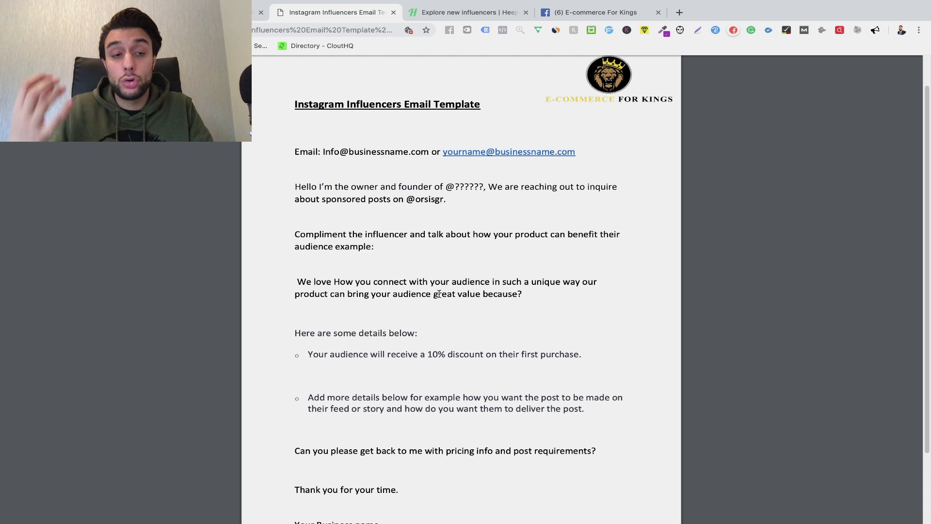
Look through the influencer's Instagram profile and posts for something to compliment, and return to the email template.
left_click(204, 12)
scroll(471, 265, "down", 3)
scroll(471, 266, "down", 3)
scroll(471, 266, "up", 6)
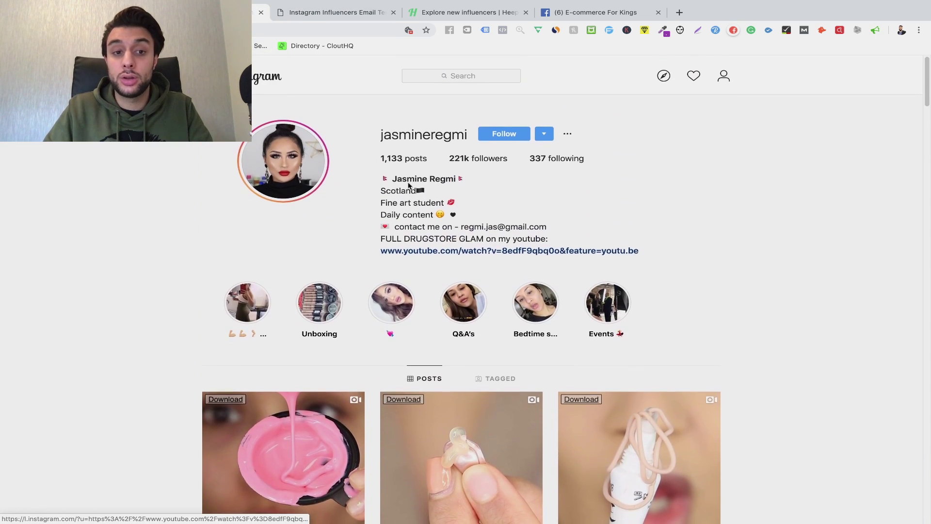
left_click(320, 13)
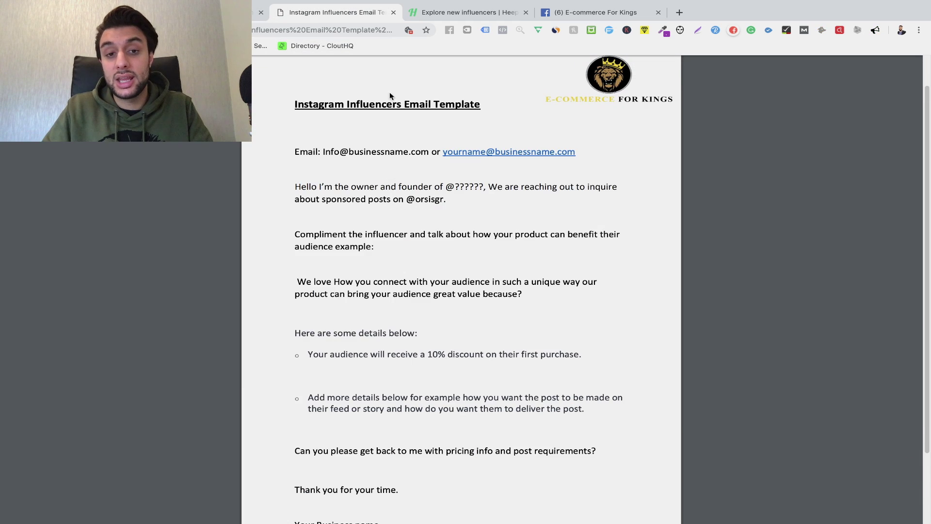
Read the template's example compliment about connecting with the audience and the line introducing the details.
left_click_drag(297, 282, 517, 293)
left_click(517, 293)
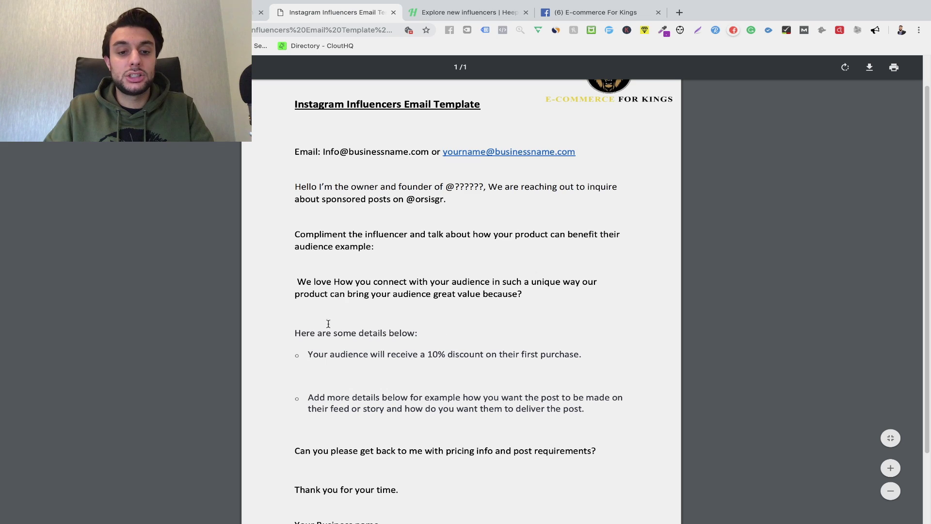
left_click_drag(296, 333, 439, 333)
left_click(442, 333)
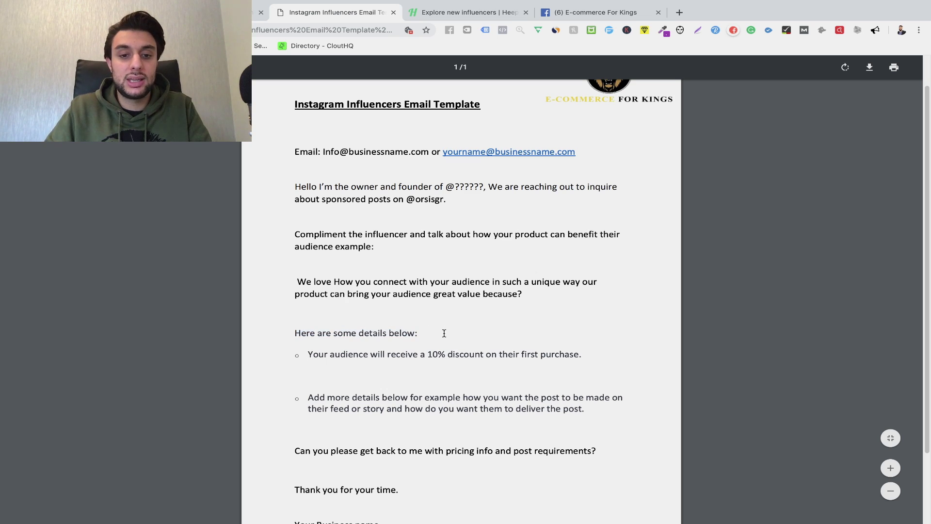
Read the template's detail bullets on the audience discount and on how the feed or story post should be delivered.
scroll(415, 307, "down", 1)
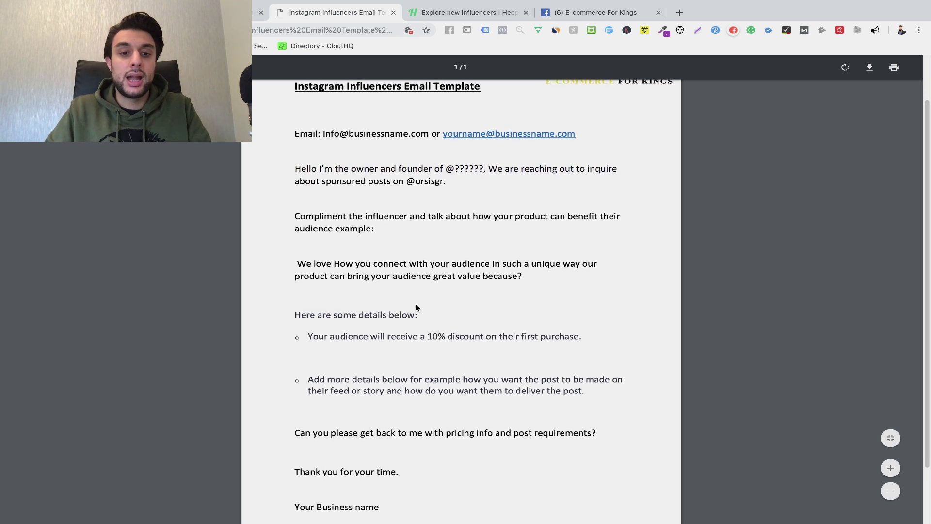
left_click_drag(454, 322, 313, 320)
double_click(533, 323)
left_click(603, 326)
left_click(318, 316)
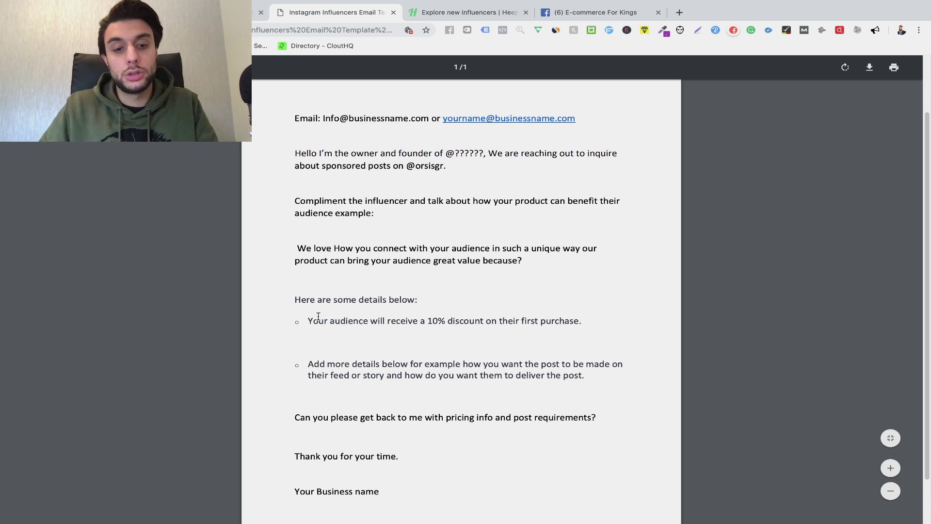
scroll(319, 316, "down", 1)
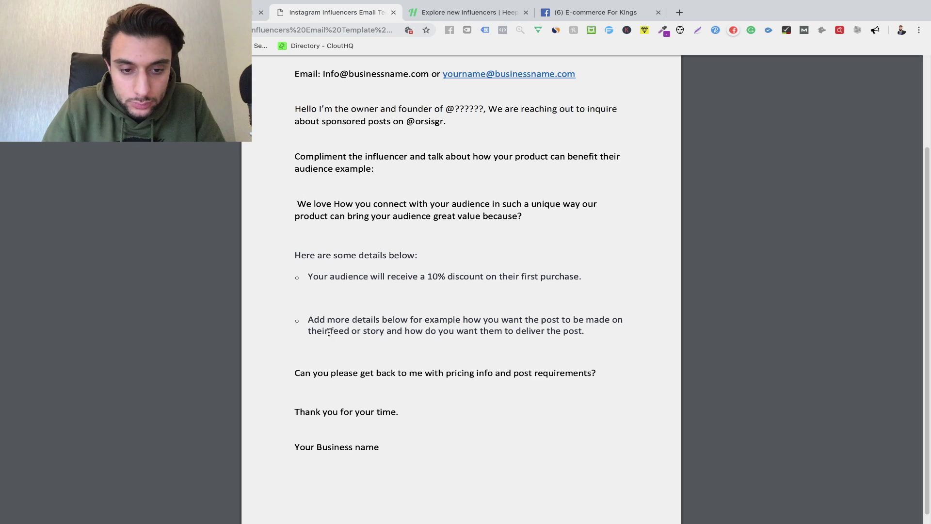
scroll(349, 343, "down", 1)
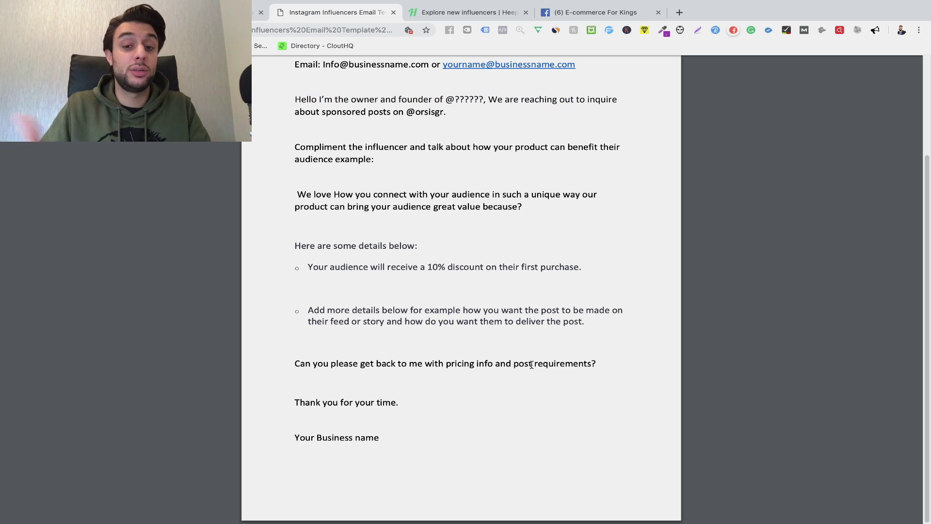
Read the template's request for pricing info and post requirements, the thank-you line and the business name sign-off.
left_click_drag(532, 365, 632, 379)
left_click(632, 379)
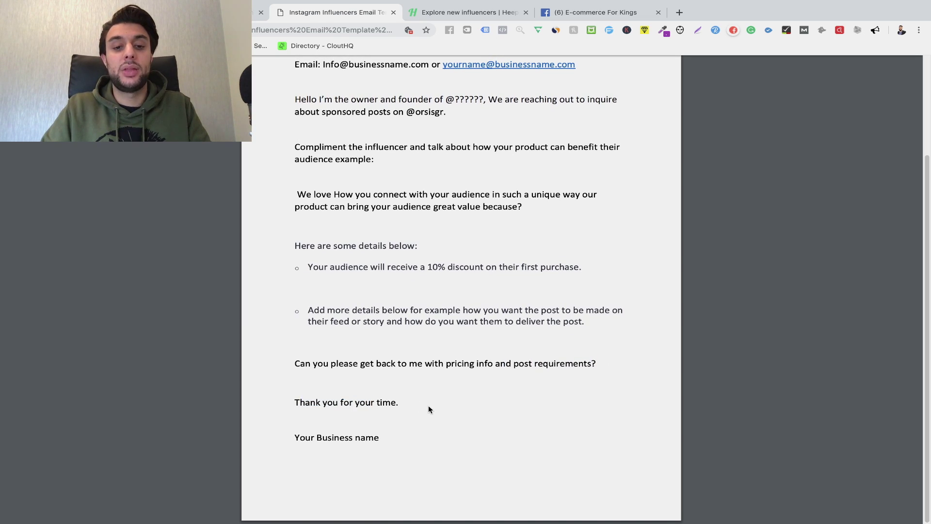
left_click_drag(295, 404, 394, 404)
left_click(392, 404)
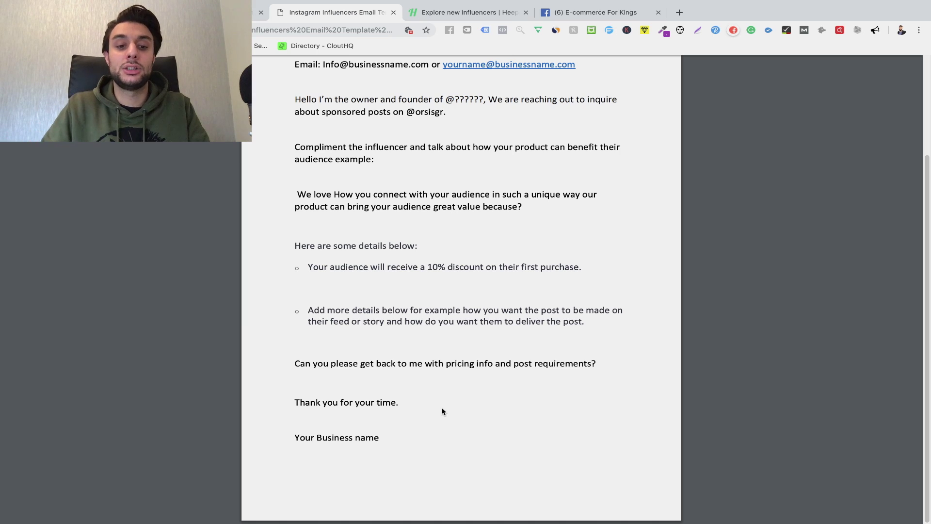
left_click_drag(378, 438, 465, 440)
left_click(296, 438)
left_click(466, 441)
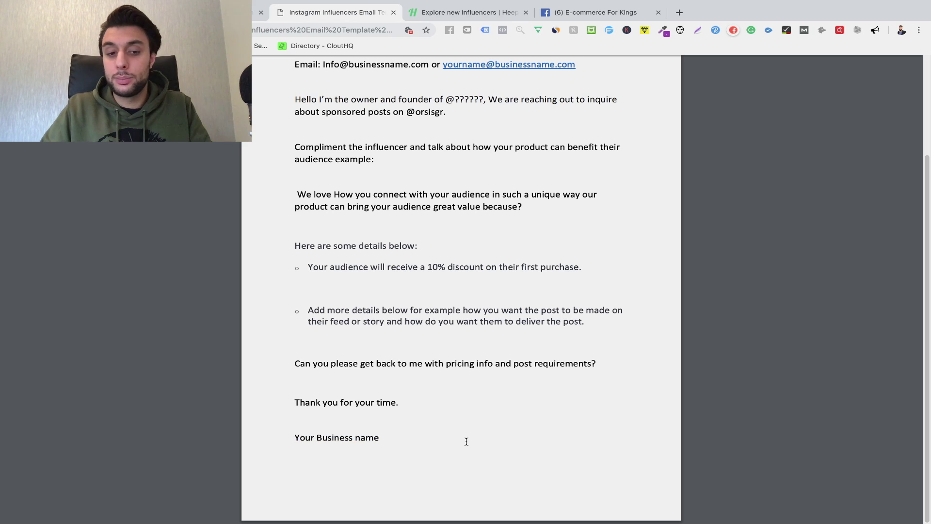
Review the whole email template once more, from the title to the closing lines.
scroll(432, 452, "up", 2)
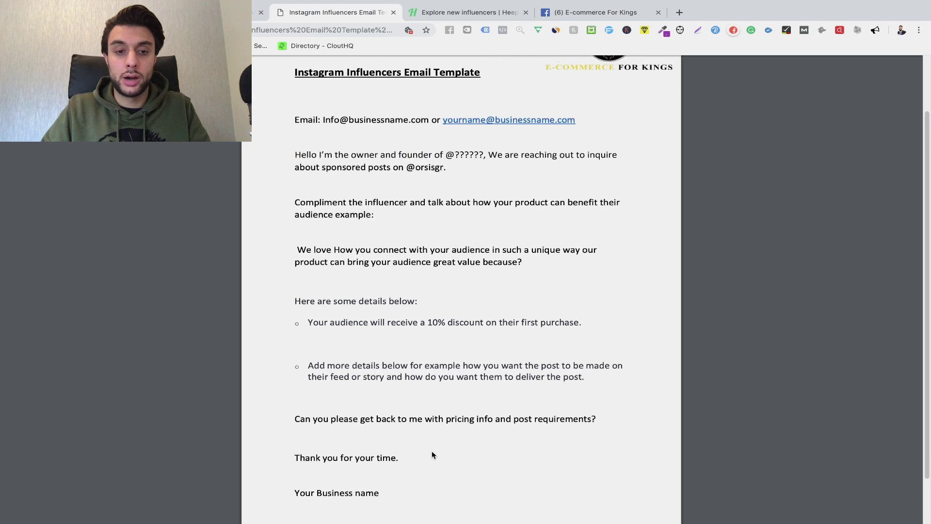
scroll(431, 455, "up", 3)
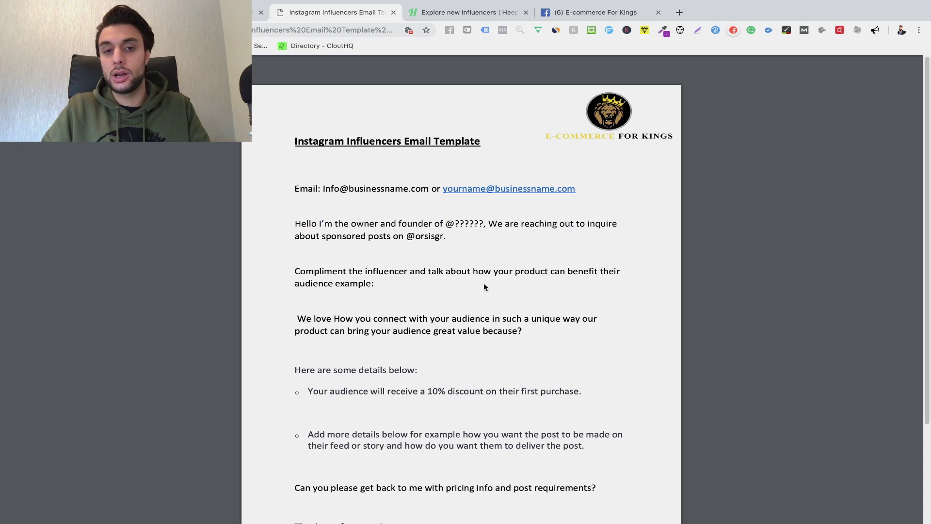
scroll(484, 287, "up", 1)
scroll(484, 286, "down", 3)
scroll(484, 286, "up", 3)
scroll(484, 286, "down", 1)
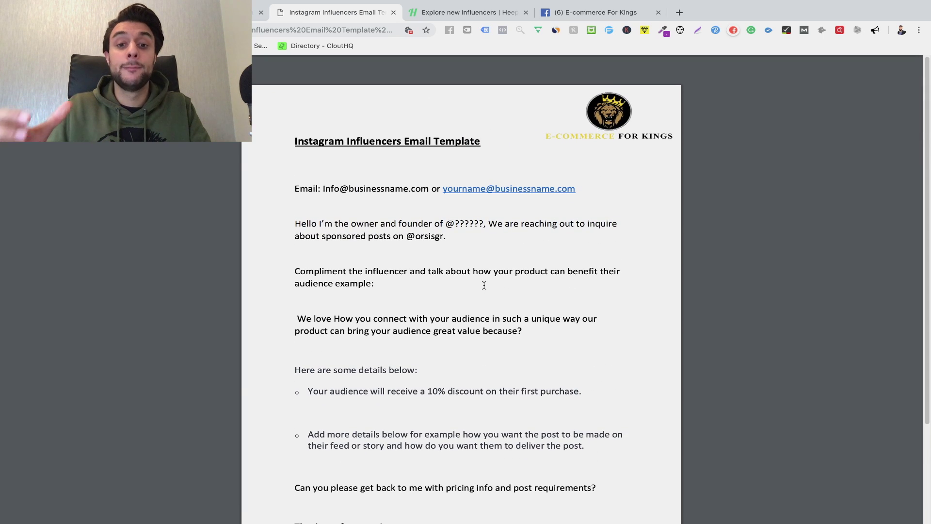
scroll(484, 285, "down", 2)
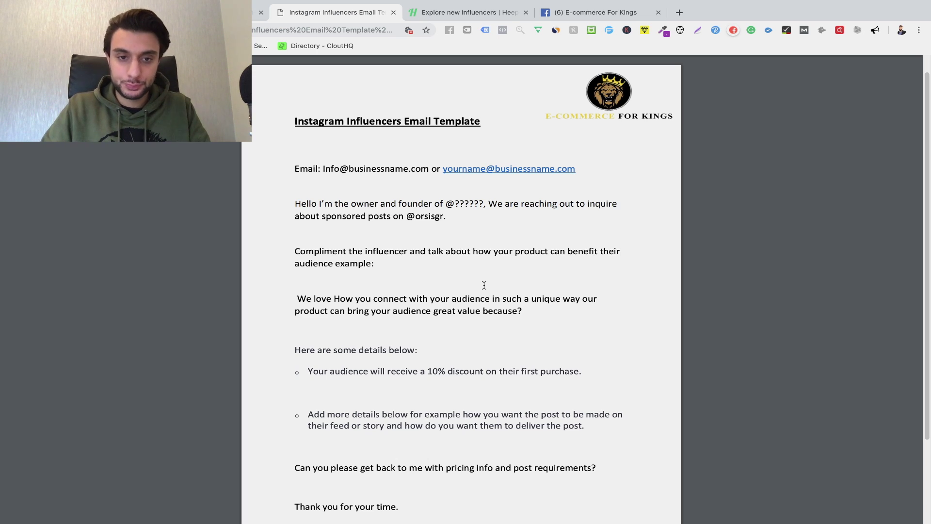
scroll(484, 285, "down", 1)
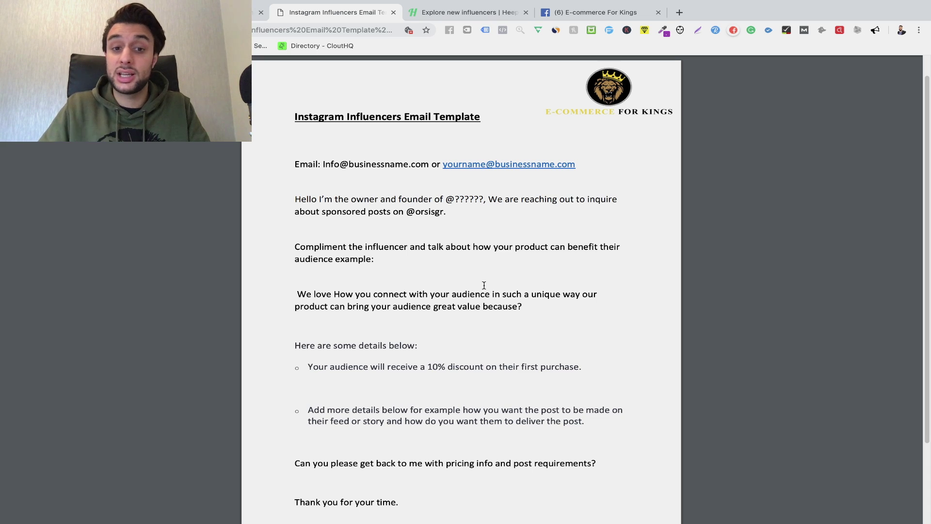
scroll(484, 285, "down", 3)
scroll(484, 285, "up", 3)
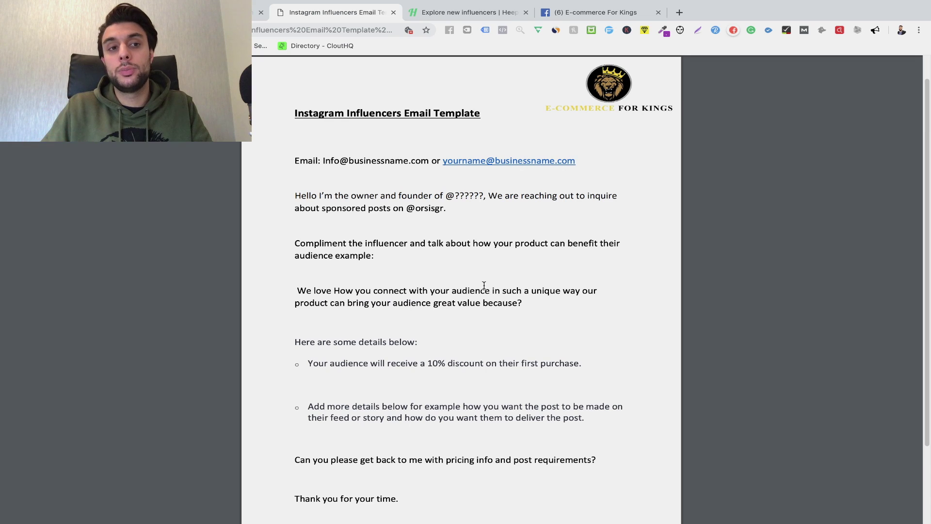
Locate the Instagram Influencers Email Template PDF in the Files of the E-commerce For Kings Facebook group.
left_click(601, 12)
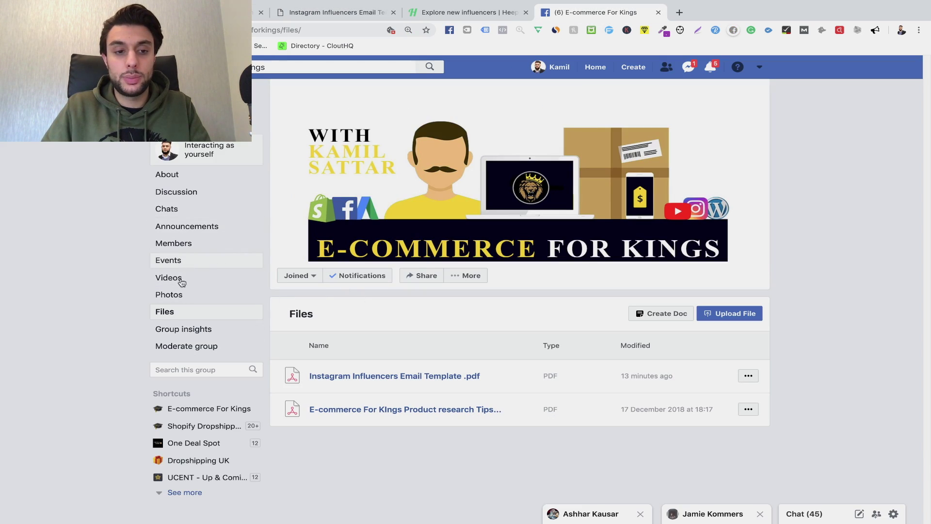
left_click(179, 318)
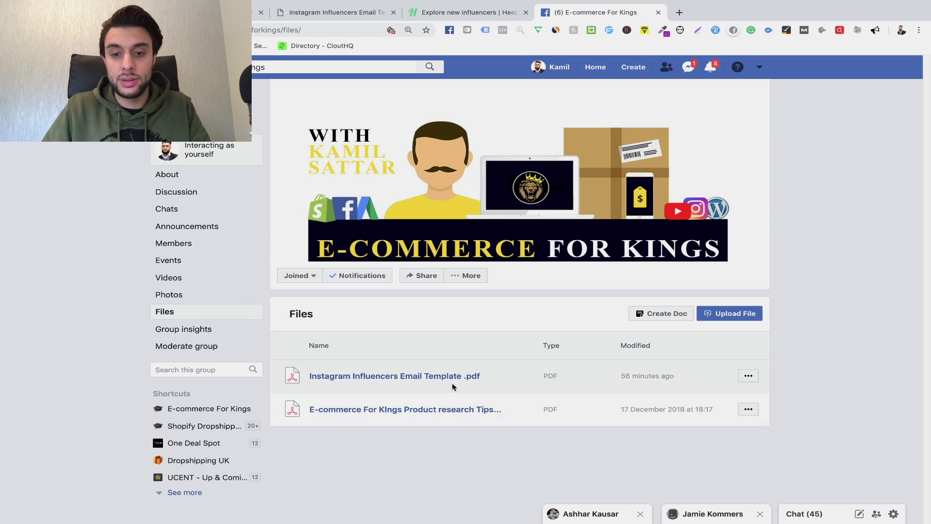
Switch to the Explore new influencers page to view its list of influencer profiles.
left_click(455, 13)
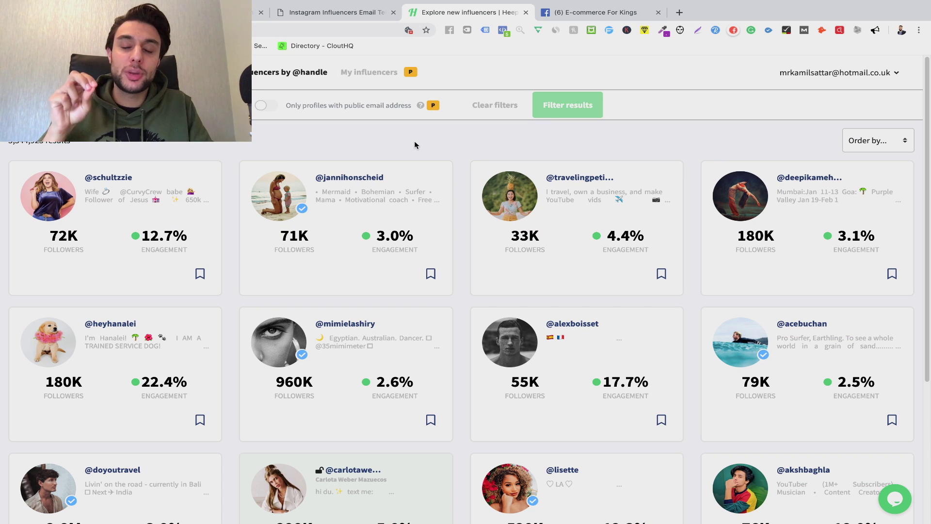